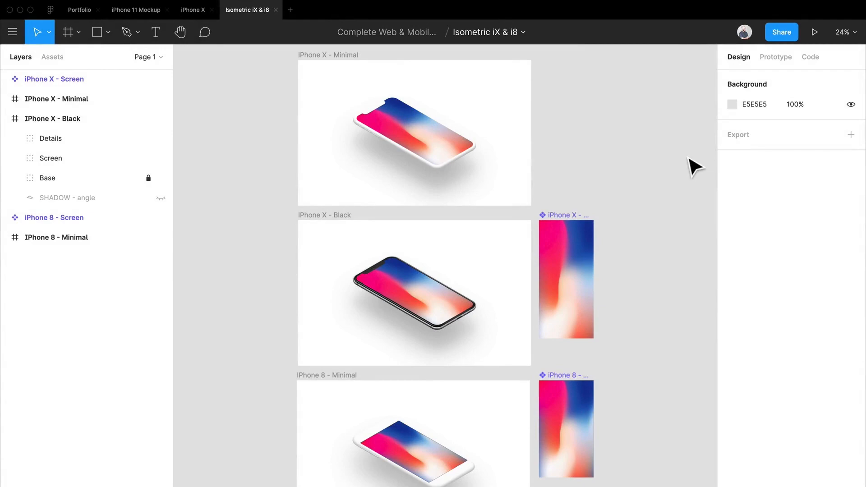
Open the Portfolio file and select all six app screens on its Images page.
click(73, 11)
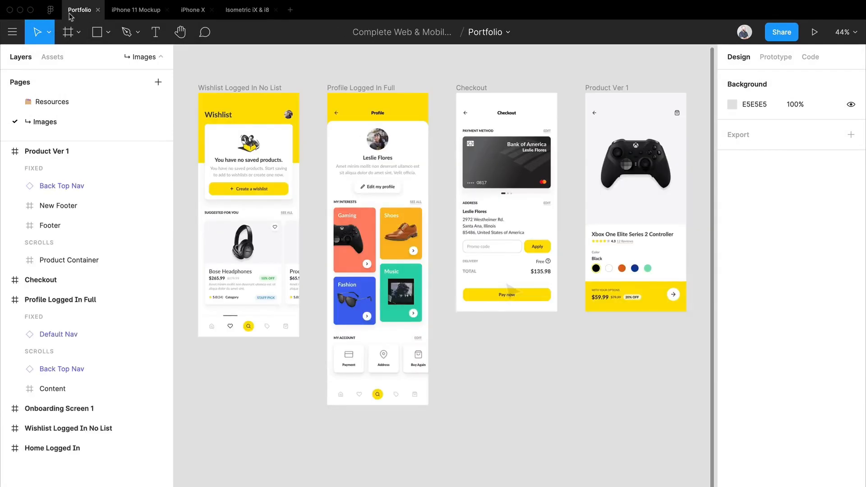
scroll(334, 348, down, 5)
drag(330, 351, 410, 338)
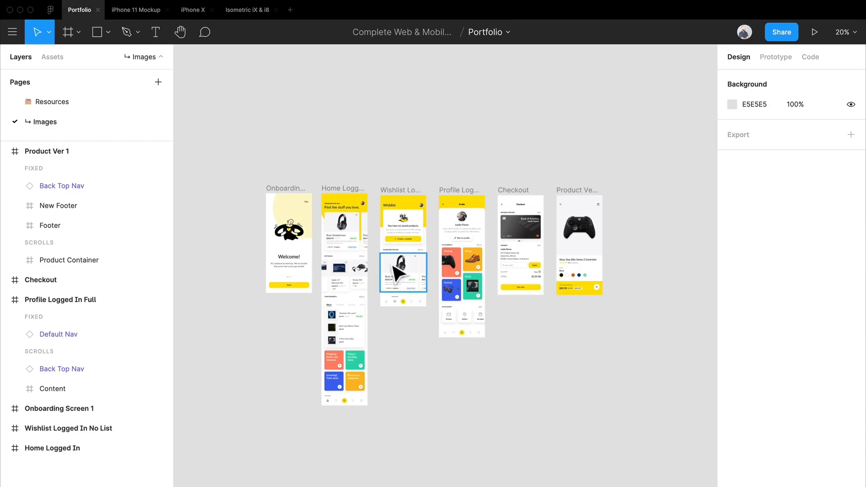
scroll(381, 248, up, 3)
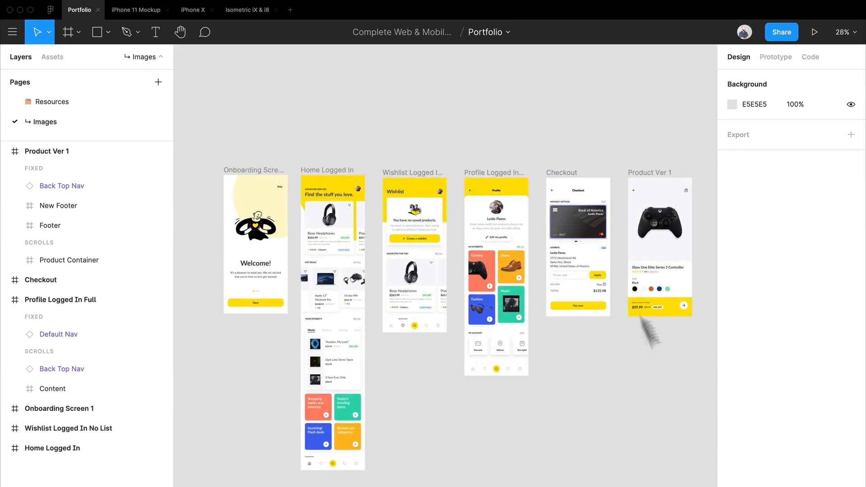
drag(199, 130, 703, 485)
Add a 1x PNG export setting to the selected screens and check its additional export options.
scroll(857, 401, down, 5)
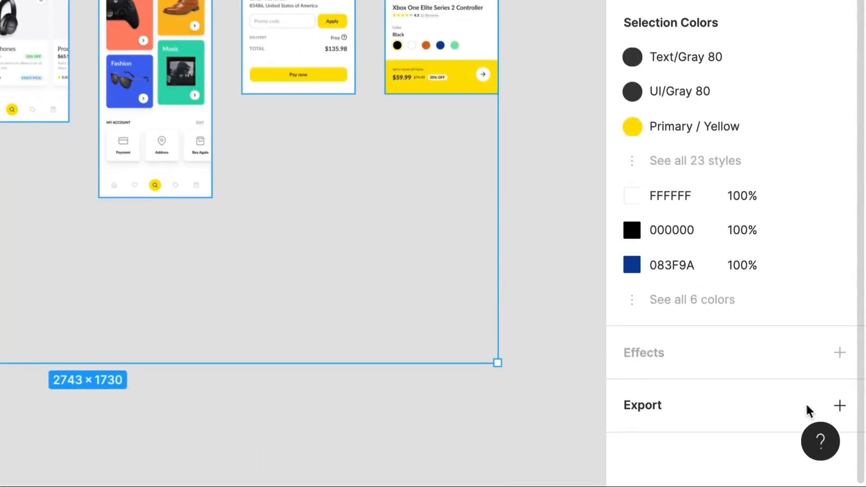
click(839, 409)
scroll(758, 361, down, 3)
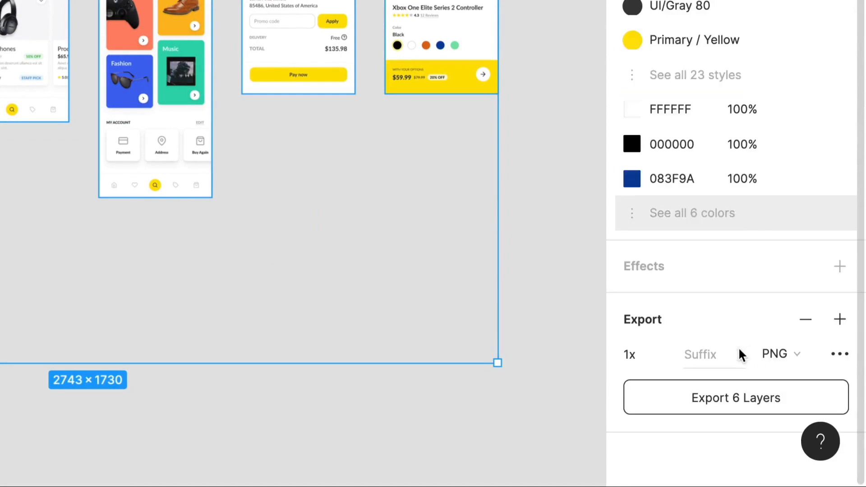
click(776, 356)
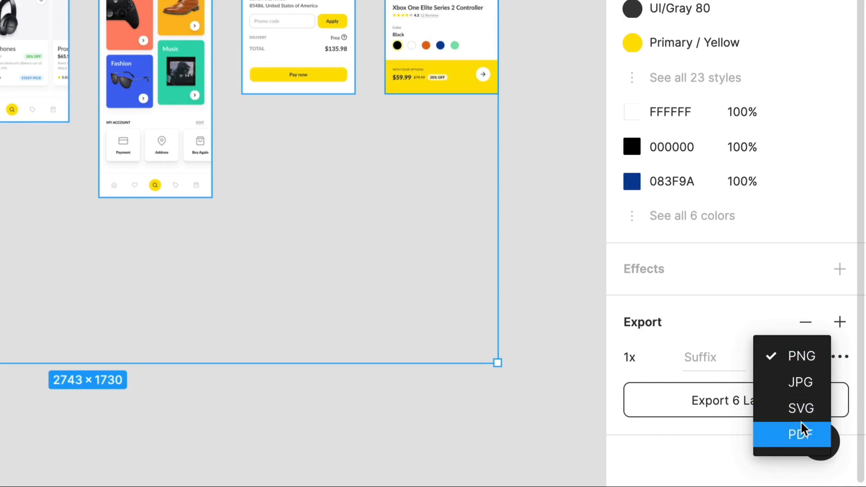
click(806, 357)
click(839, 357)
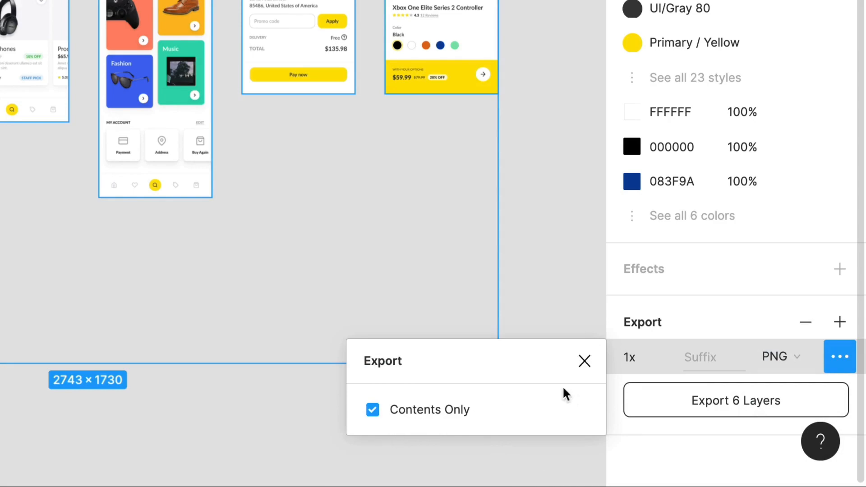
click(584, 361)
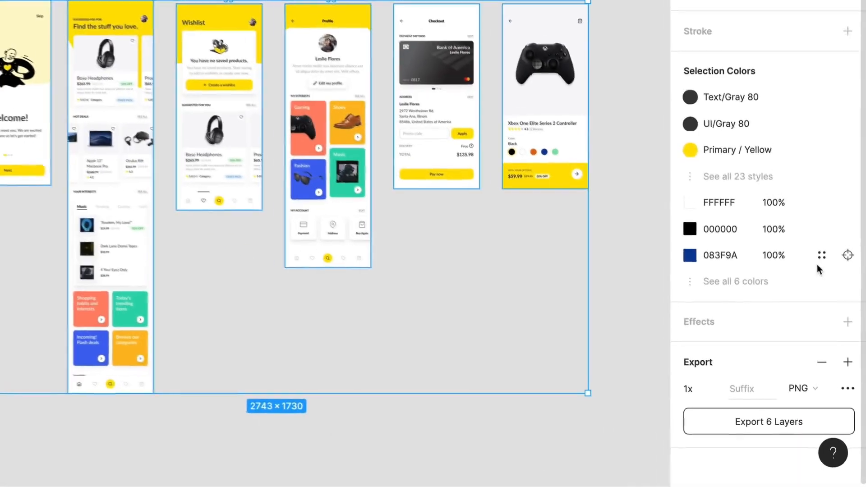
Export the six selected screens to the Desktop folder and clear the selection.
scroll(763, 135, up, 5)
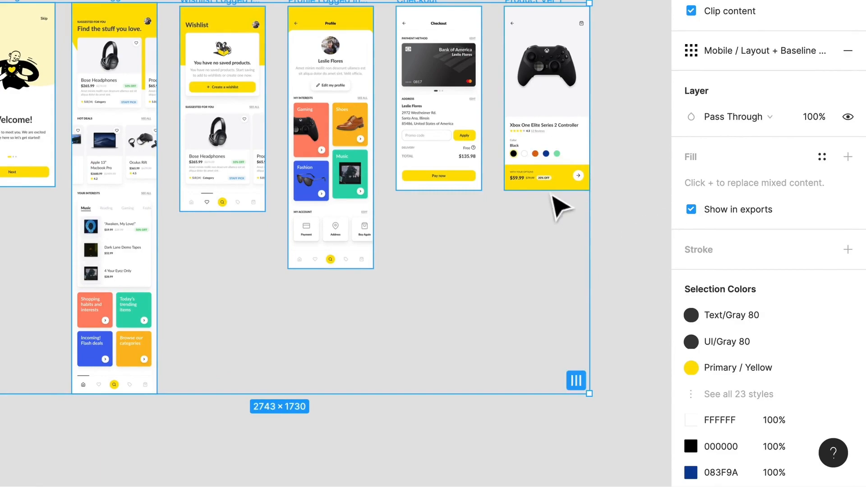
scroll(681, 242, down, 5)
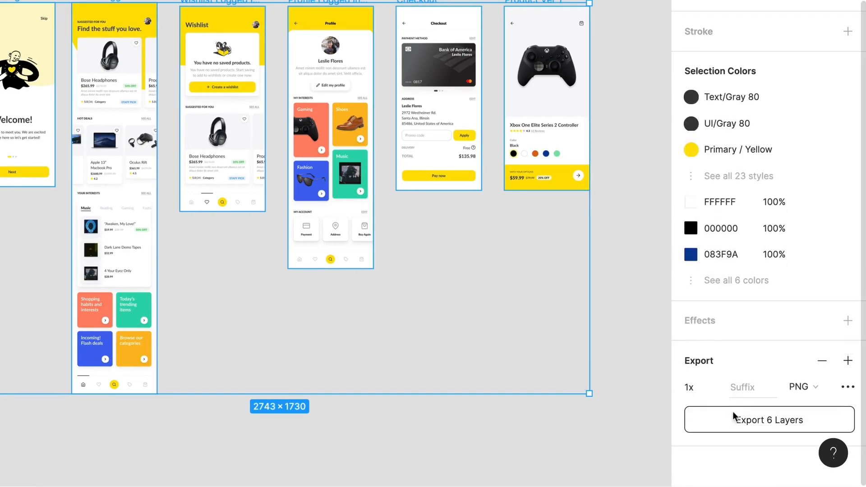
click(743, 421)
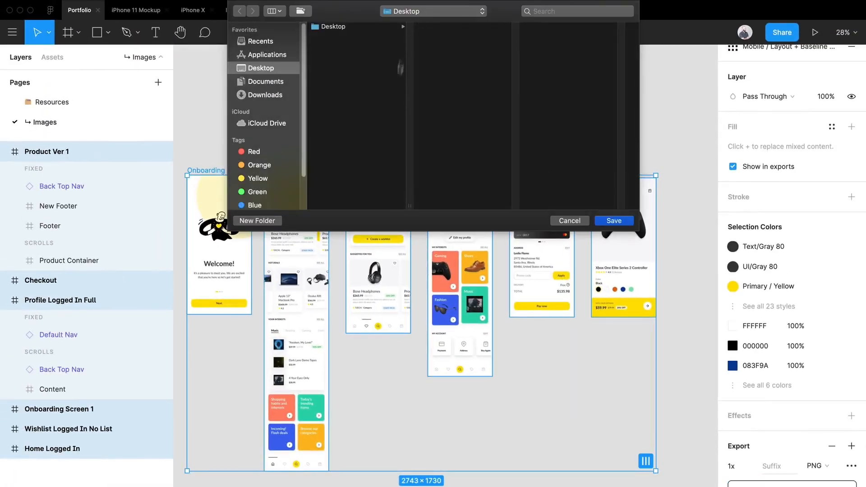
click(620, 222)
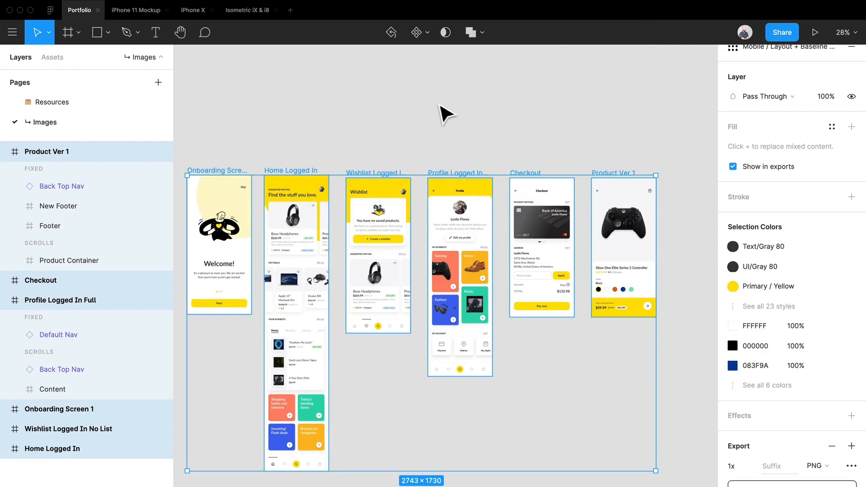
click(442, 110)
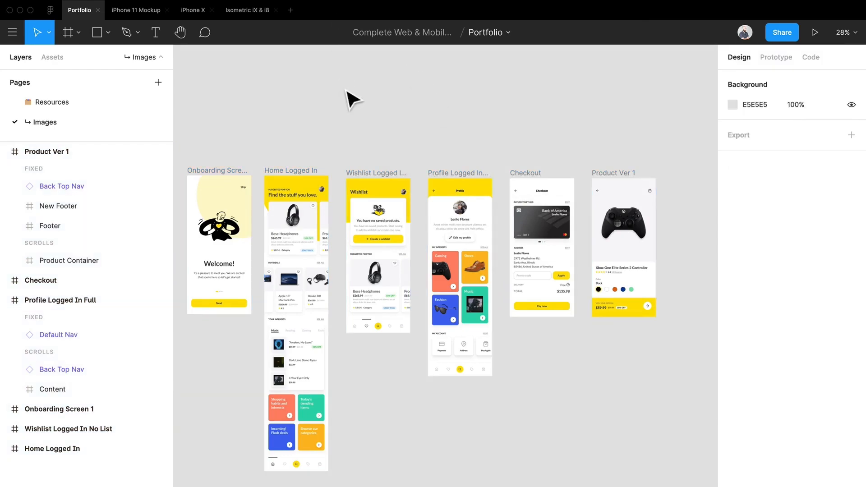
Add a new page to the Portfolio file and name it "Portfolio Pieces".
click(152, 82)
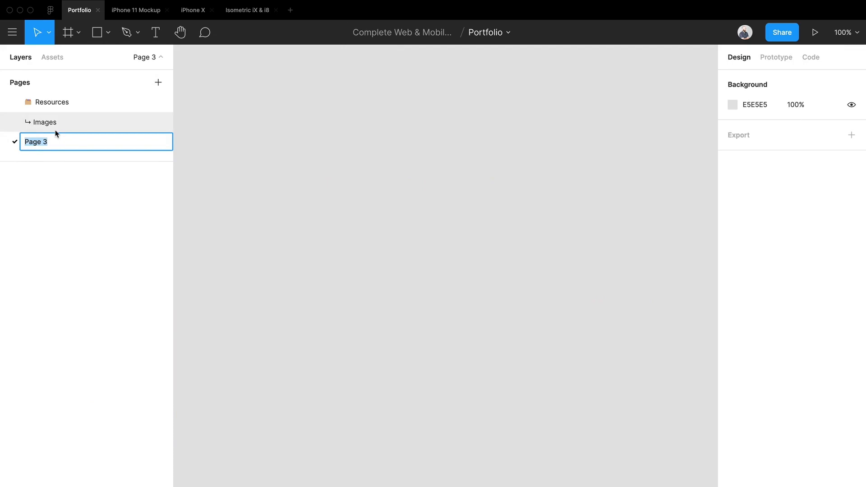
text(Portfolio Piec)
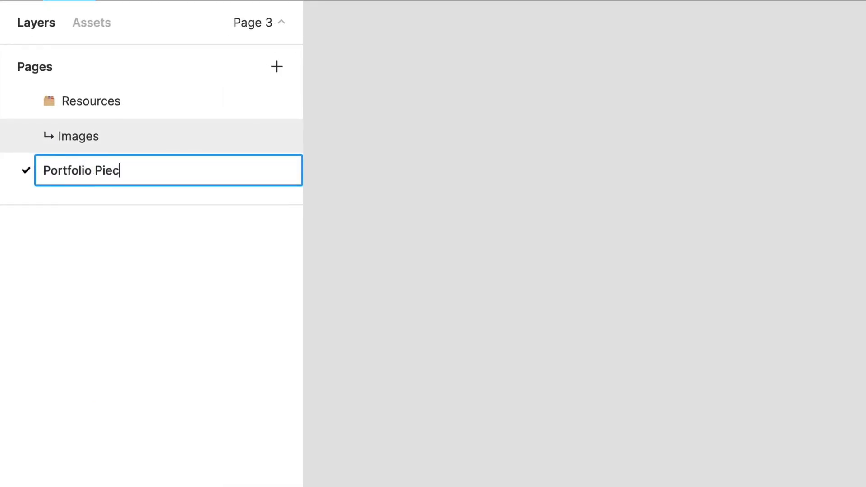
text(es)
key(Return)
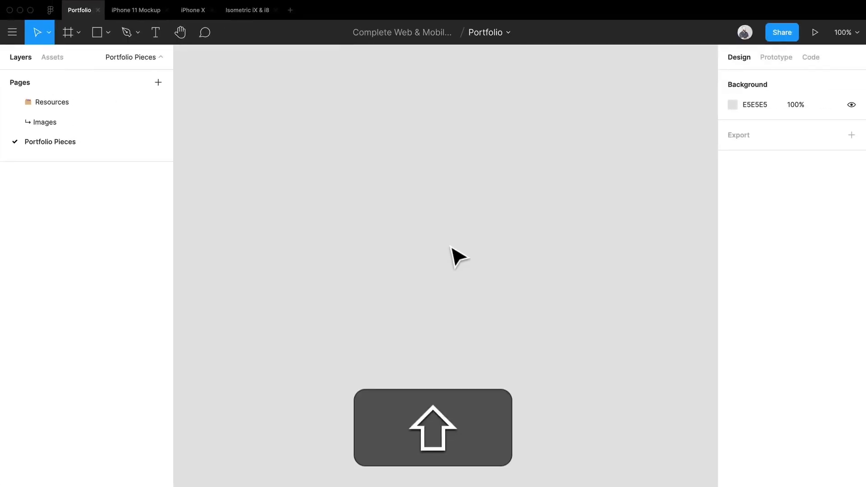
Place the exported Home, Onboarding, Product, Profile and Wishlist PNG files from the Desktop on the new page.
key(super+shift+k)
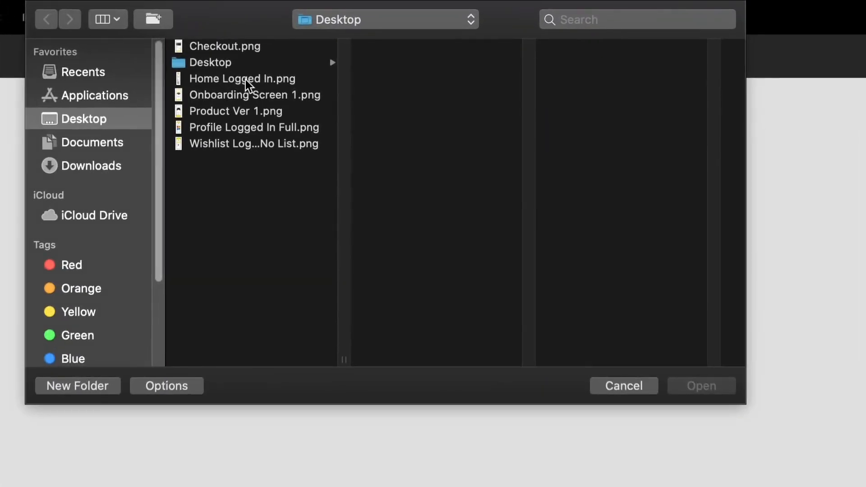
click(246, 79)
click(247, 143)
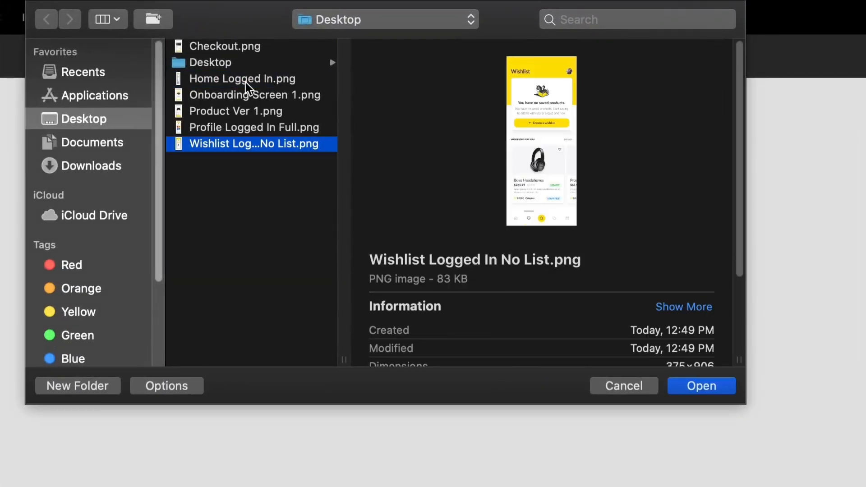
shift+click(245, 83)
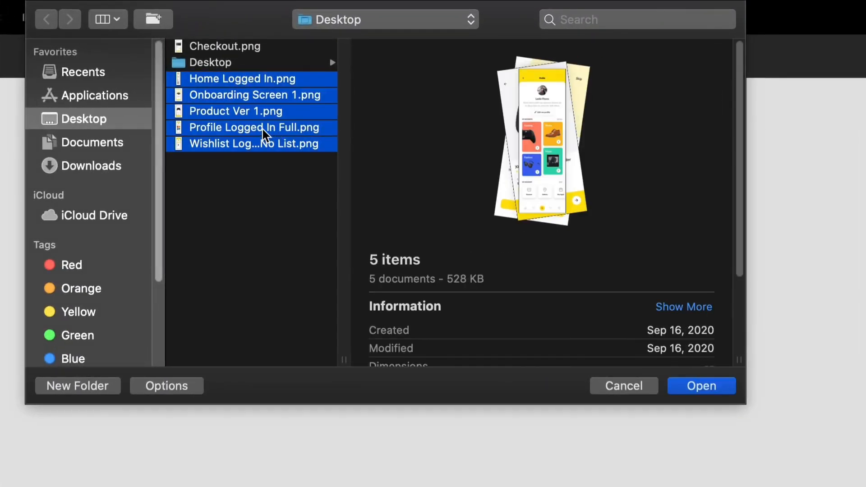
drag(263, 129, 392, 323)
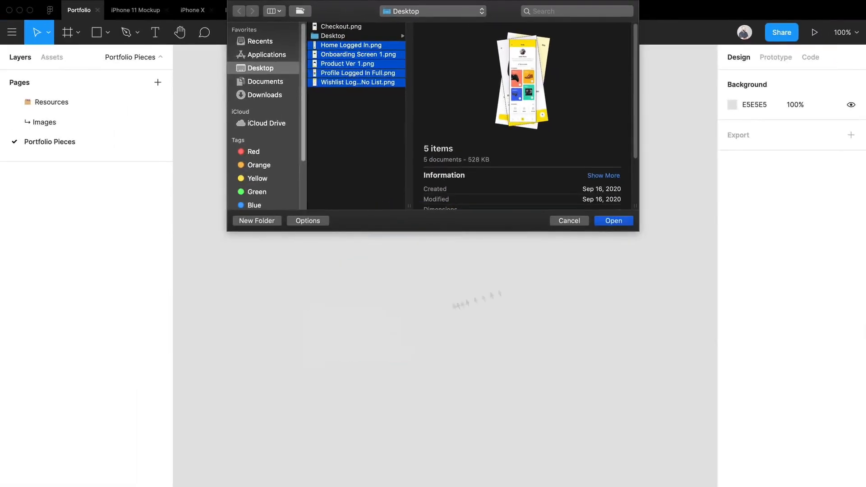
Place Checkout.png from the Desktop on the Portfolio Pieces page above the other screens.
click(370, 36)
click(366, 28)
drag(365, 27, 246, 321)
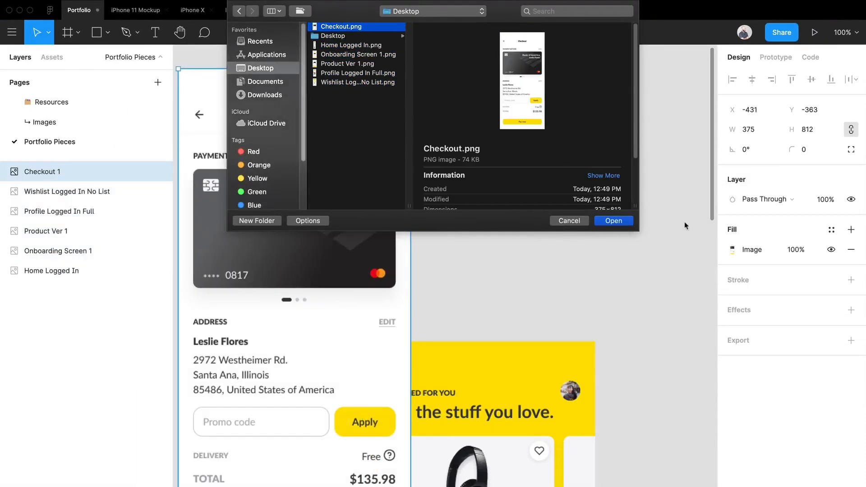
click(609, 221)
scroll(443, 178, down, 5)
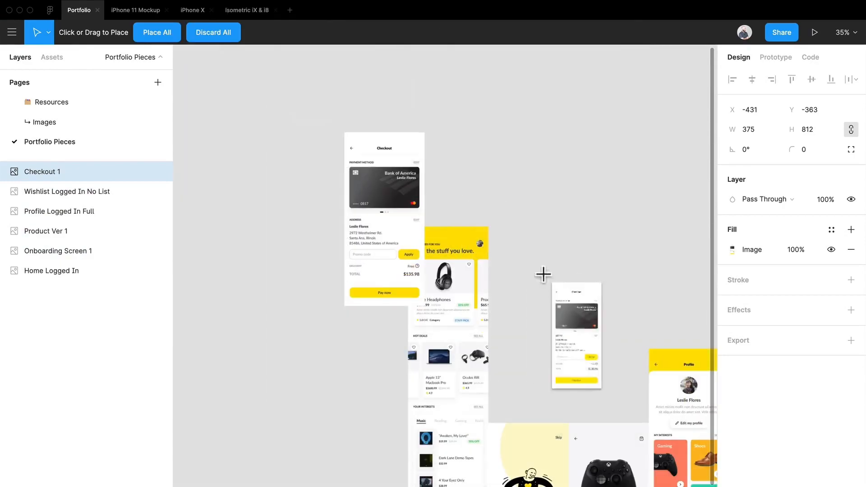
click(518, 144)
click(652, 221)
click(537, 165)
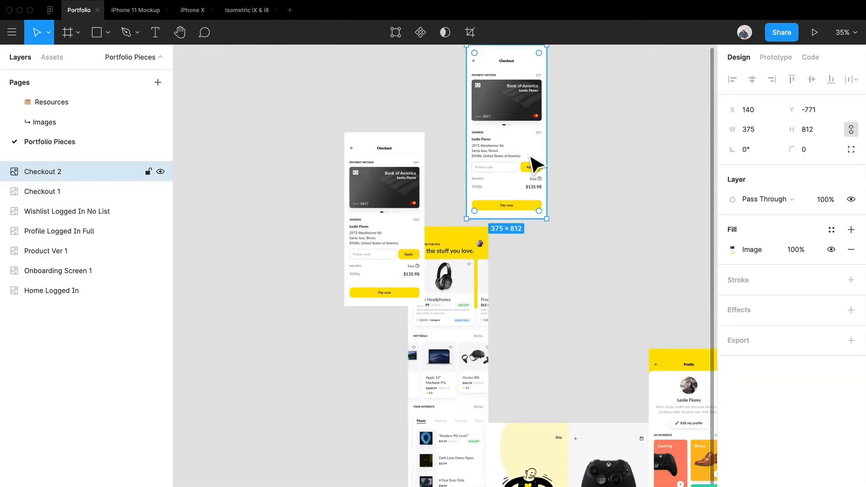
key(Delete)
Separate the overlapping screens, lining up Onboarding, Home and Profile side by side in a row with small gaps.
drag(552, 291, 506, 113)
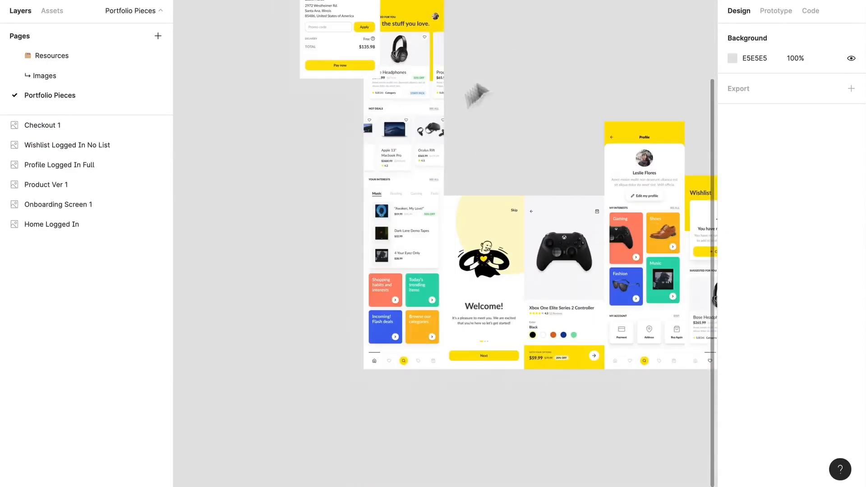
drag(369, 237, 361, 245)
drag(368, 204, 246, 309)
drag(451, 246, 353, 157)
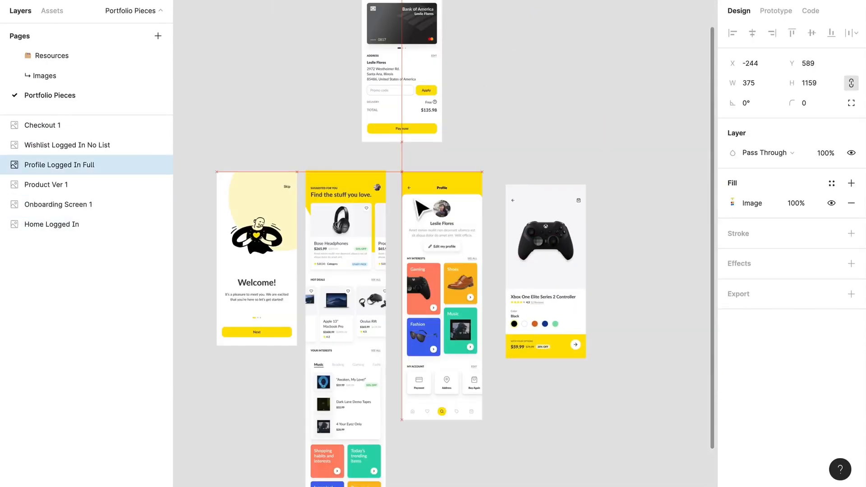
drag(414, 199, 406, 198)
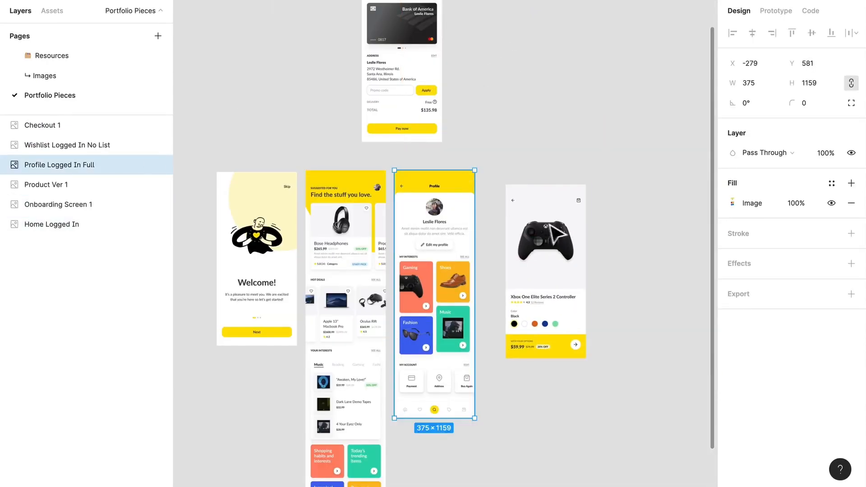
Complete the row with the Wishlist, Product and Checkout screens to the right of Profile, evenly spaced and top-aligned.
scroll(391, 176, right, 4)
scroll(391, 177, down, 1)
drag(629, 303, 511, 225)
drag(406, 208, 632, 193)
drag(519, 194, 378, 202)
drag(628, 198, 459, 194)
scroll(383, 115, up, 4)
drag(401, 194, 672, 344)
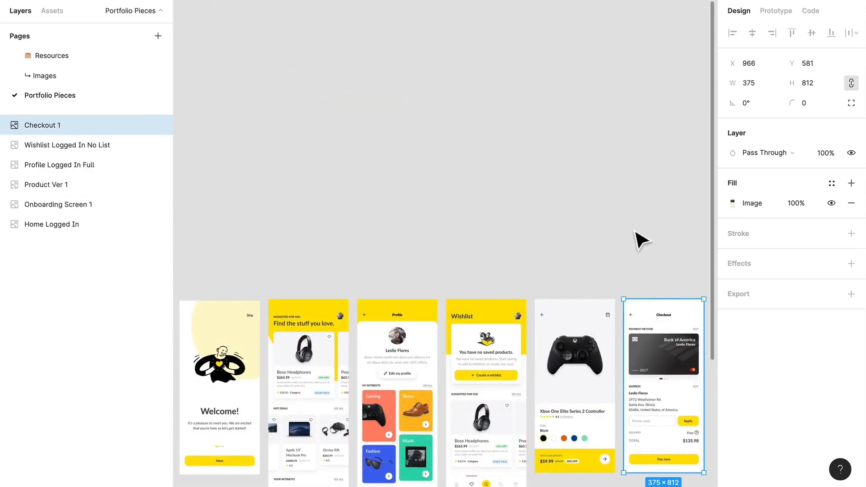
click(630, 231)
drag(576, 228, 565, 36)
scroll(550, 106, down, 1)
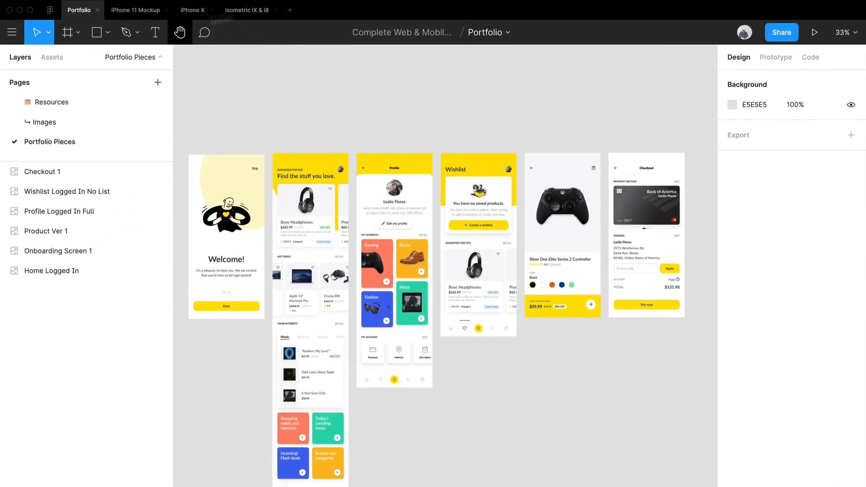
Look through the iPhone 11 Mockup, iPhone X and Isometric iX & i8 files, then return to iPhone 11 Mockup.
click(135, 12)
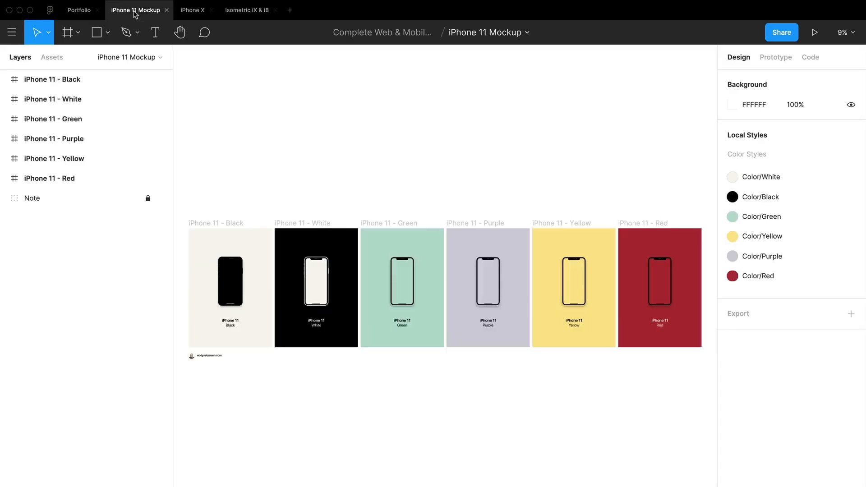
click(184, 11)
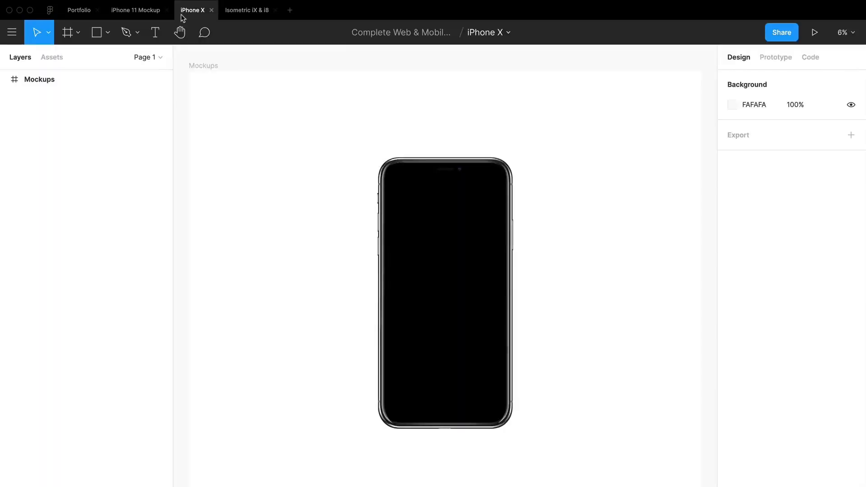
click(235, 14)
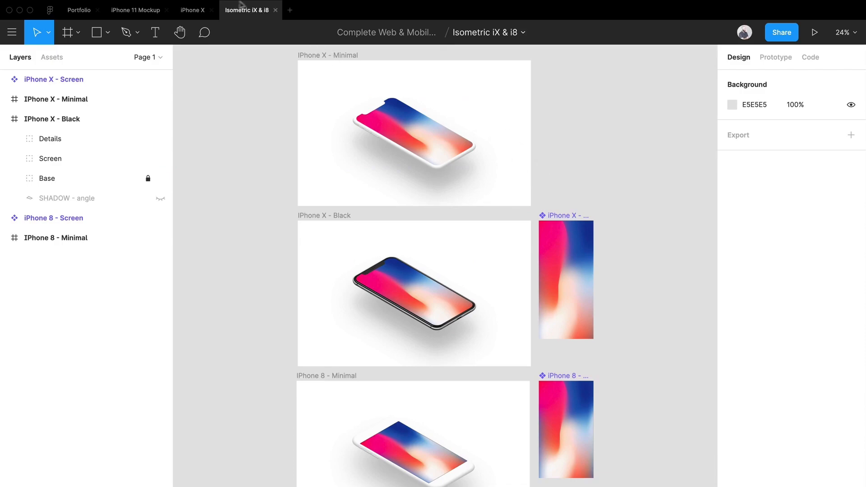
click(202, 10)
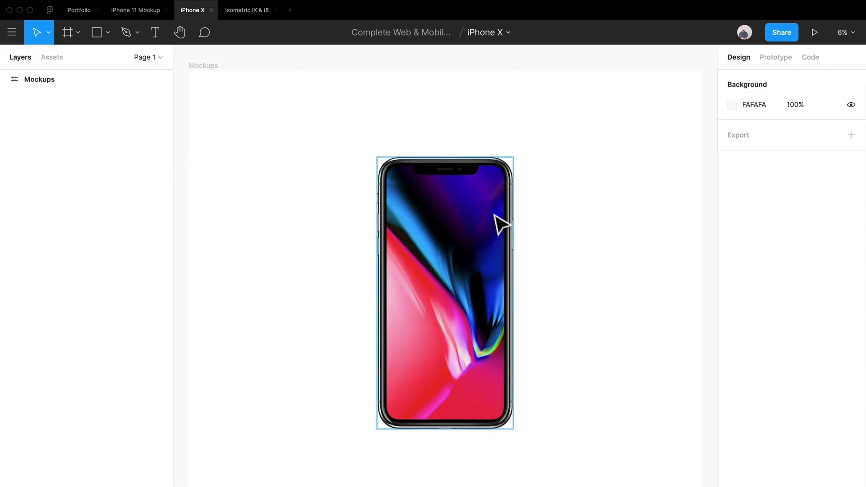
scroll(464, 232, up, 5)
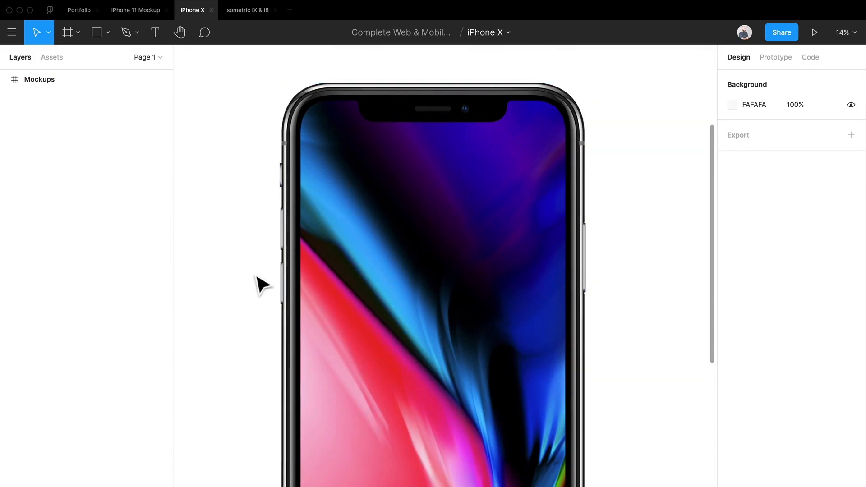
scroll(258, 277, down, 3)
drag(257, 283, 376, 249)
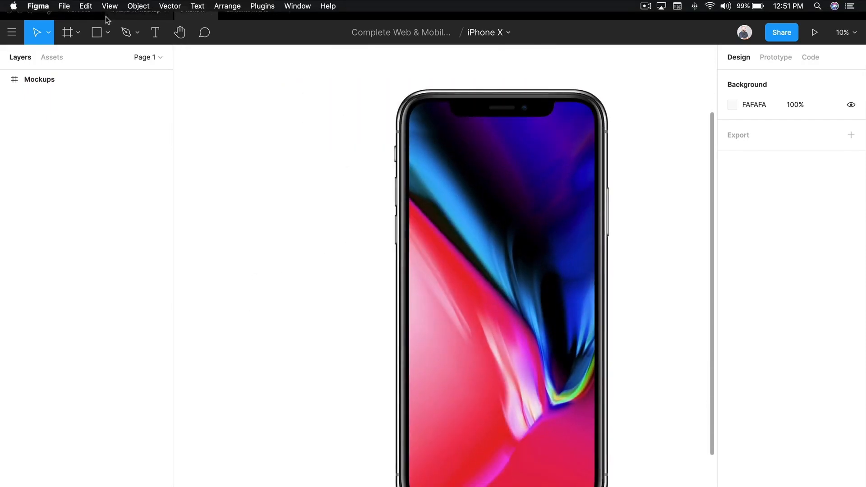
click(129, 13)
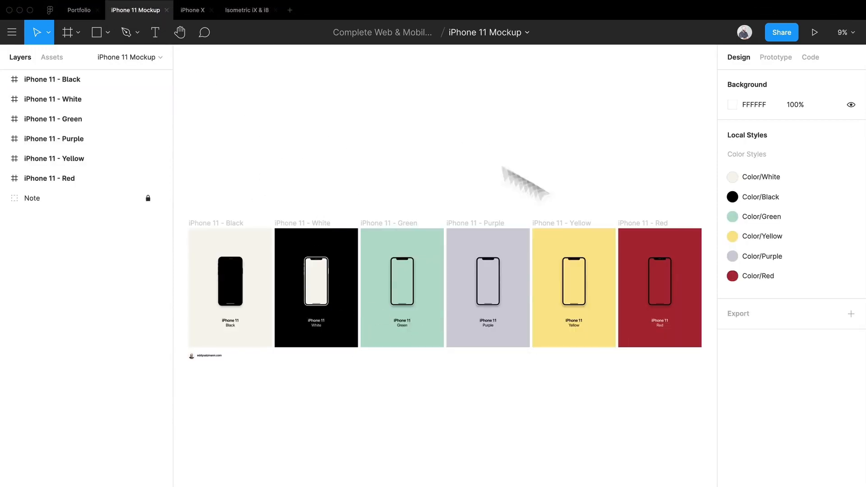
Examine the iPhone 11 mockup frames up close, from Purple across to Yellow and Red.
scroll(500, 297, up, 10)
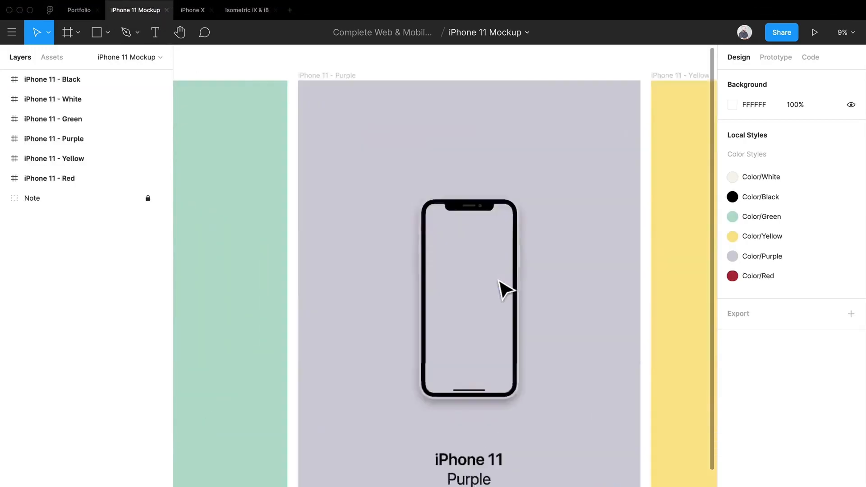
scroll(529, 257, down, 7)
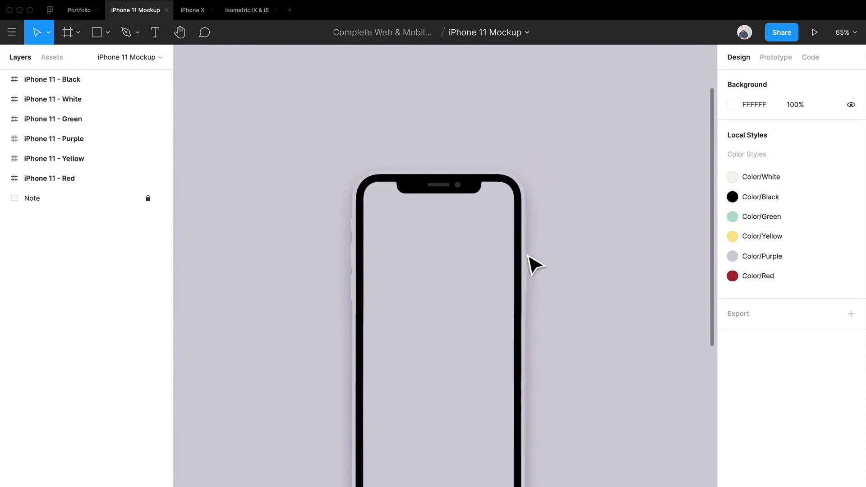
scroll(530, 259, up, 3)
drag(562, 324, 332, 271)
drag(592, 363, 447, 304)
scroll(493, 261, down, 4)
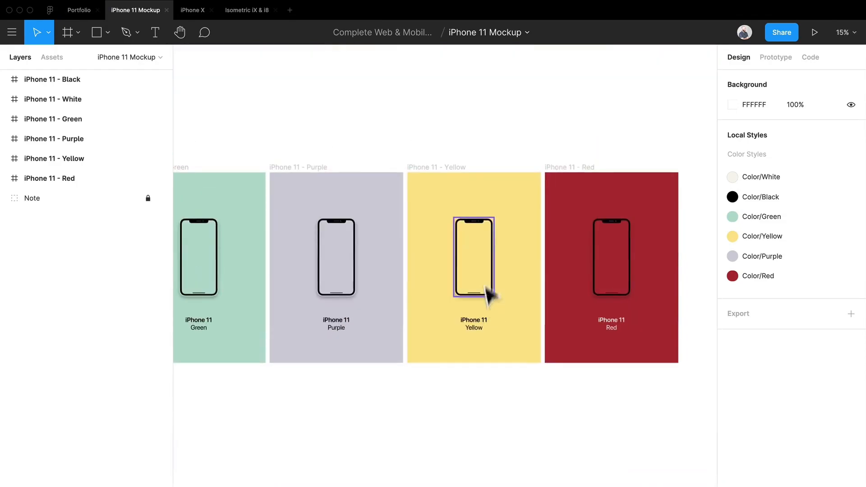
drag(483, 218, 475, 101)
key(shift+2)
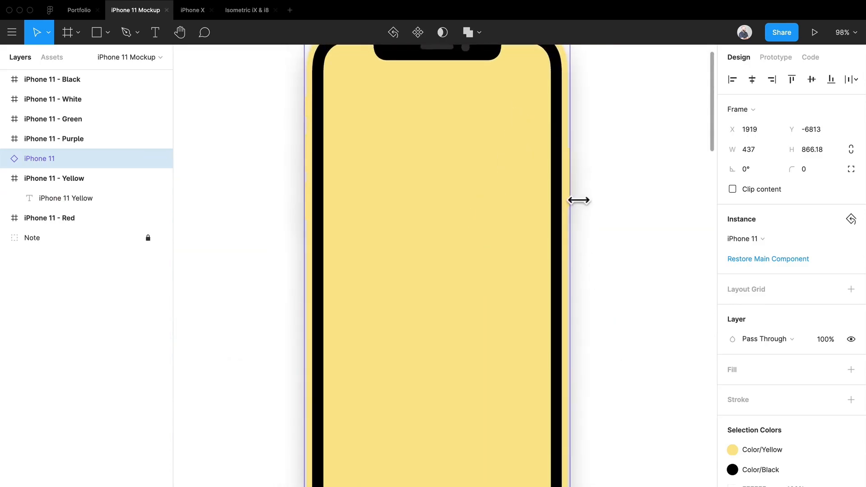
key(ctrl+z)
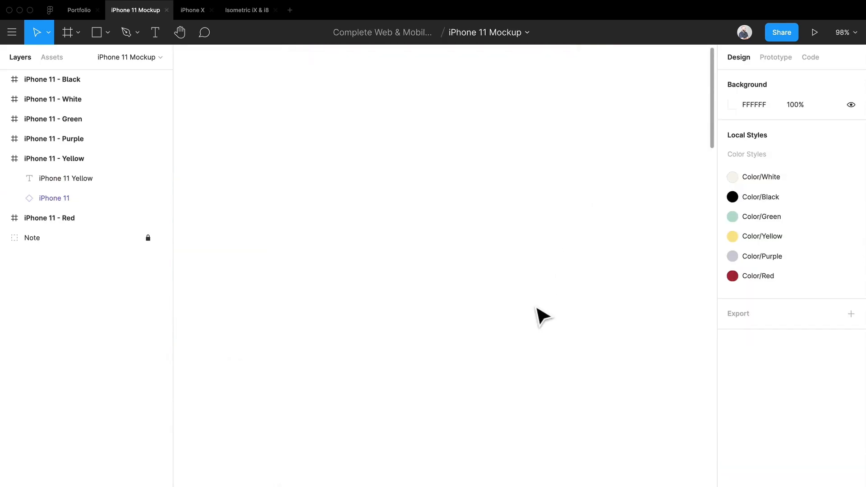
key(shift+1)
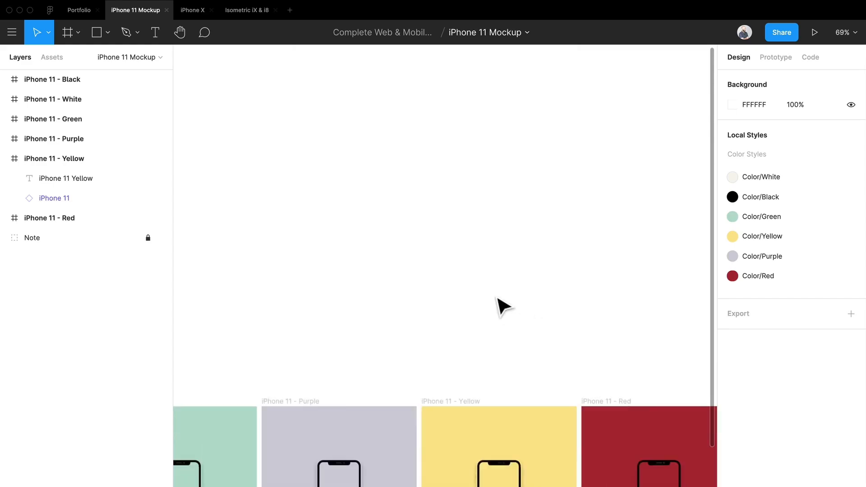
click(494, 347)
scroll(413, 316, down, 5)
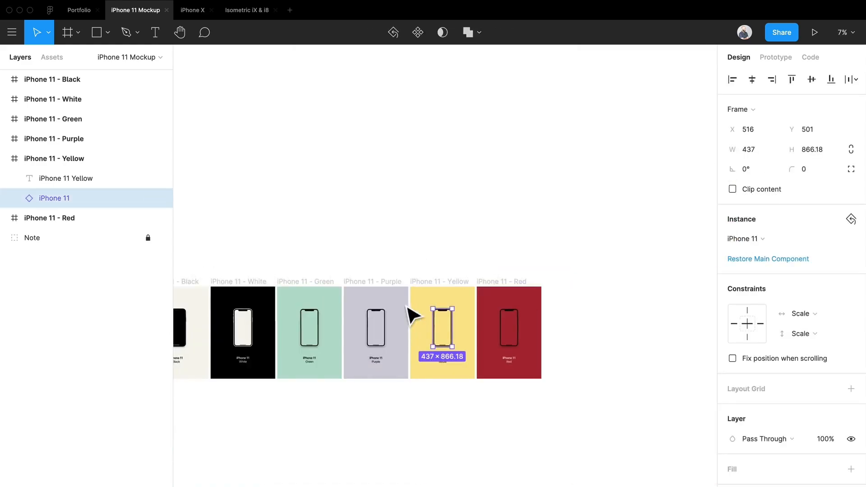
Copy the iPhone 11 - Yellow frame into the Portfolio file's Portfolio Pieces page, placing it left of the app screens.
click(513, 286)
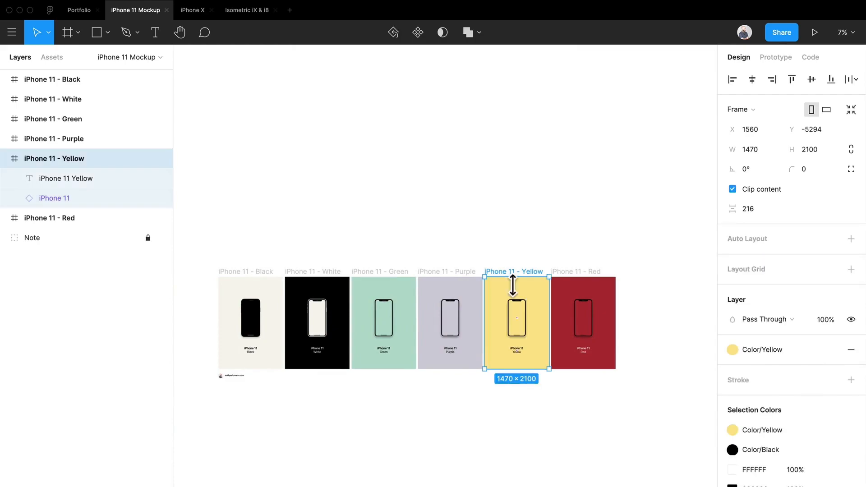
click(85, 10)
drag(451, 311, 515, 209)
scroll(499, 310, down, 3)
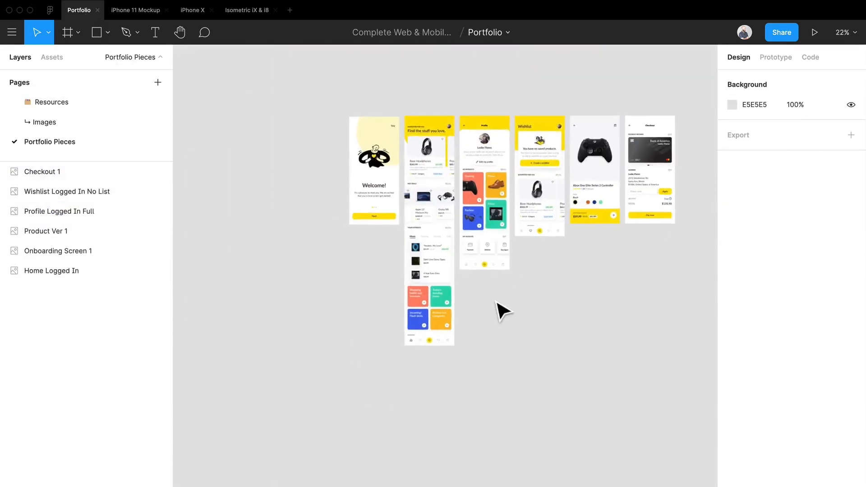
scroll(499, 387, down, 2)
key(ctrl+v)
drag(429, 281, 232, 239)
drag(361, 259, 581, 437)
drag(511, 415, 377, 268)
click(526, 277)
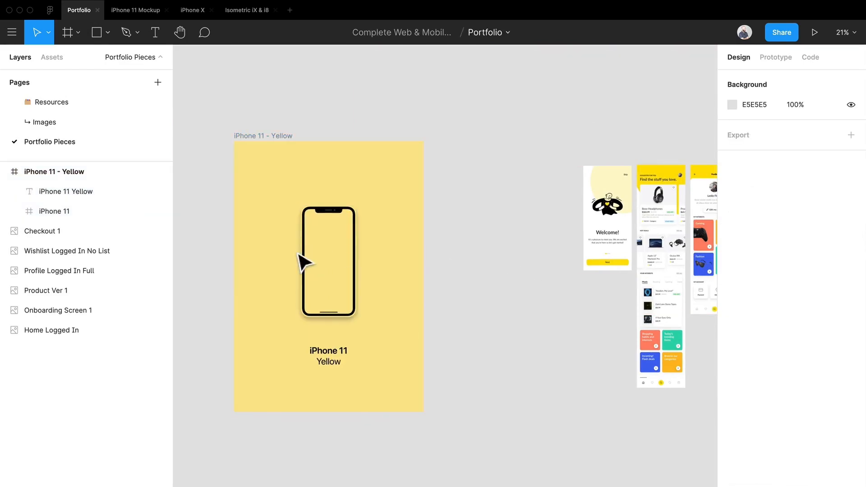
Delete the iPhone 11 Yellow caption below the phone in the mockup frame.
double_click(333, 265)
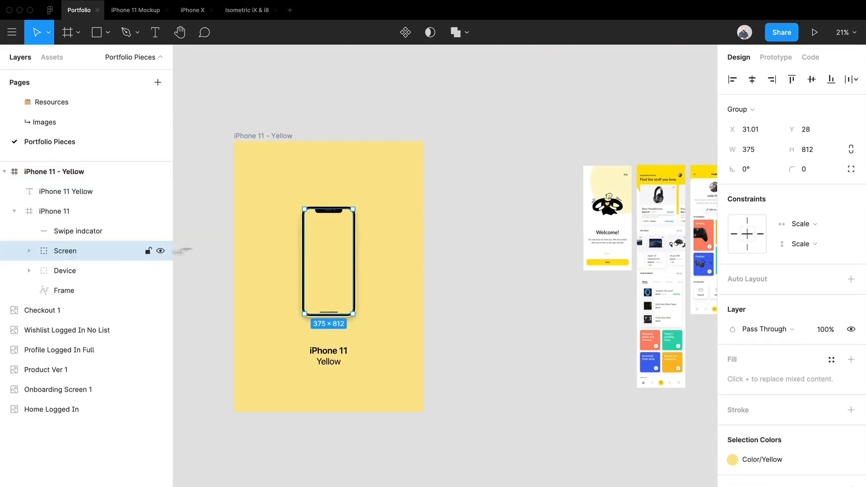
click(336, 361)
key(Delete)
Rename the iPhone 11 - Yellow frame to Onboarding.
right_click(267, 169)
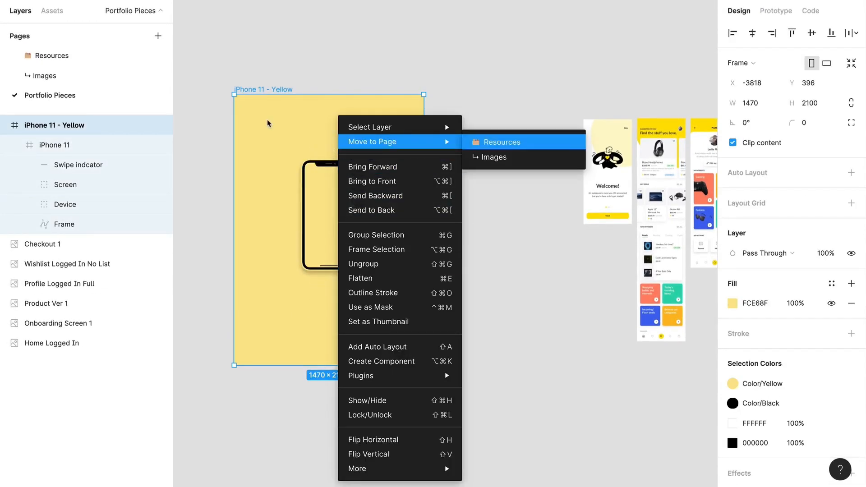
click(277, 62)
click(277, 60)
click(291, 91)
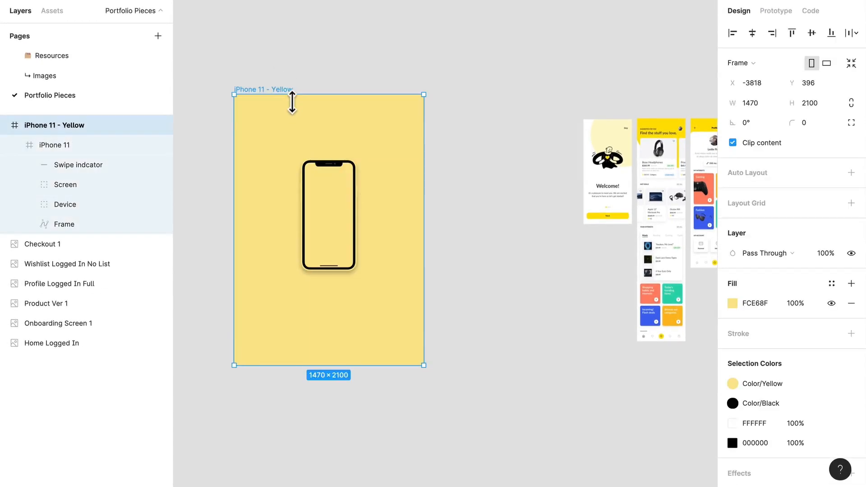
key(ctrl+r)
text(oNBOARDI)
key(BackSpace)
key(BackSpace)
key(BackSpace)
key(BackSpace)
key(BackSpace)
key(BackSpace)
key(BackSpace)
key(BackSpace)
text(Onboarding)
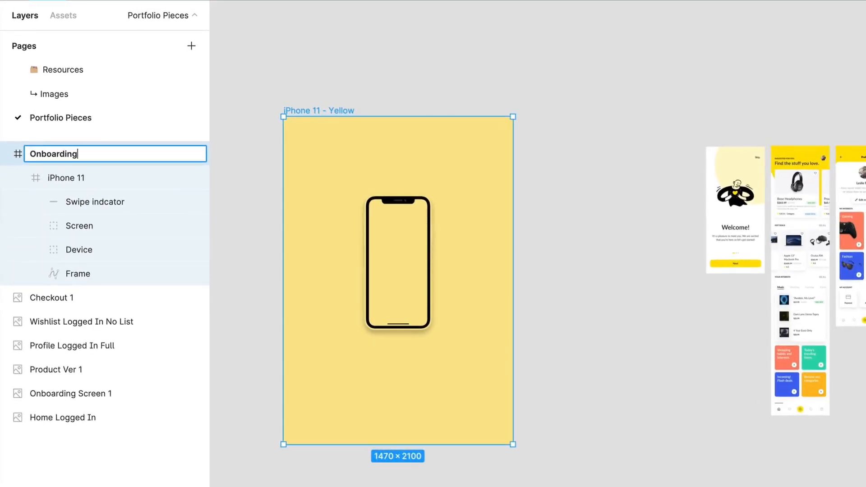
key(Return)
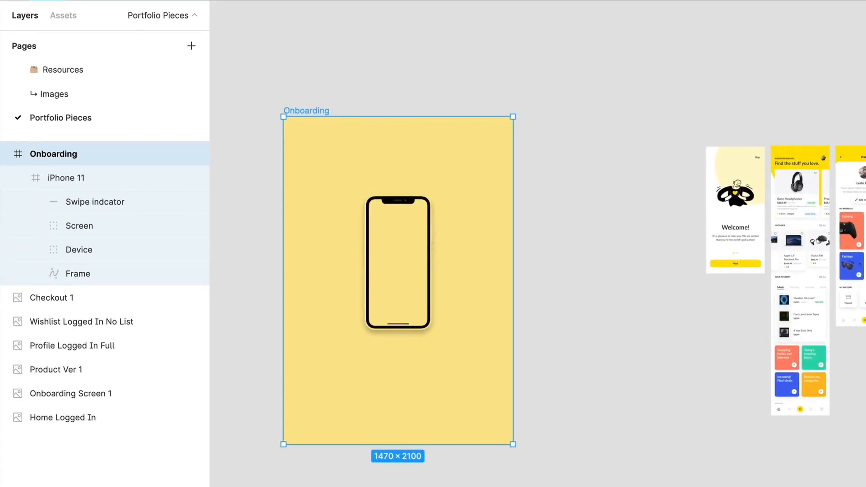
Resize the Onboarding frame to a landscape format of about 1816 × 1354 and centre the phone in it.
drag(513, 456, 513, 385)
drag(448, 117, 449, 162)
drag(514, 284, 576, 294)
click(409, 259)
drag(401, 253, 429, 255)
scroll(430, 256, up, 2)
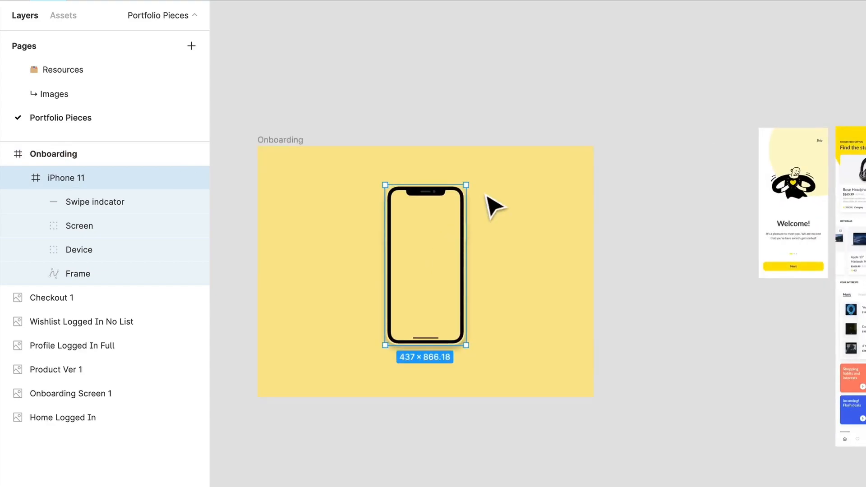
Duplicate the Onboarding Screen 1 image toward the mockup frame and cut the duplicate from the canvas.
drag(807, 184, 705, 289)
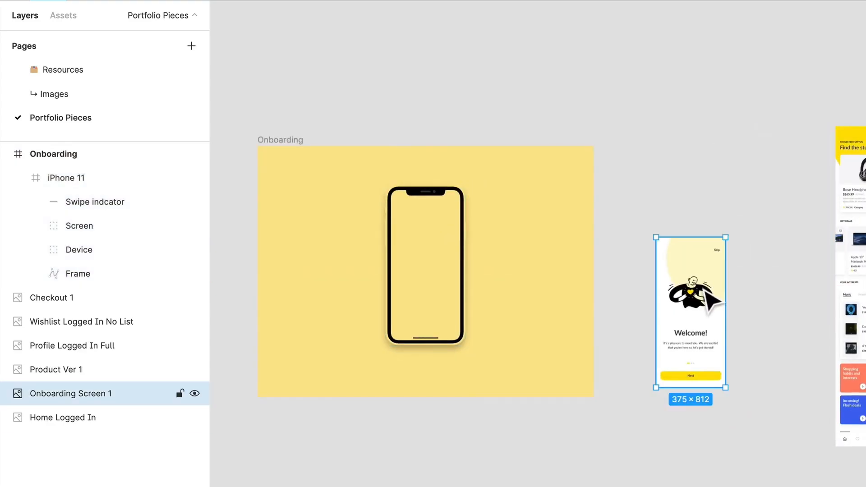
key(super+z)
drag(765, 240, 600, 361)
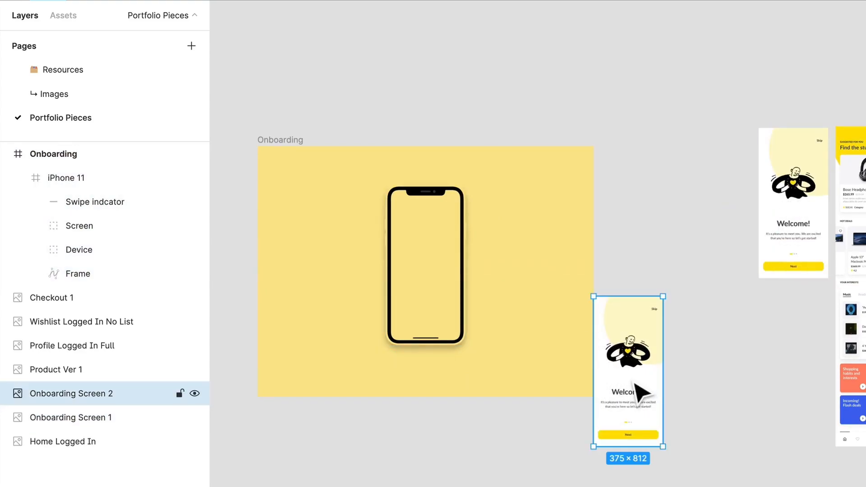
key(Delete)
Paste the onboarding image into the phone's masked Screen group and delete the Content placeholder there.
click(418, 256)
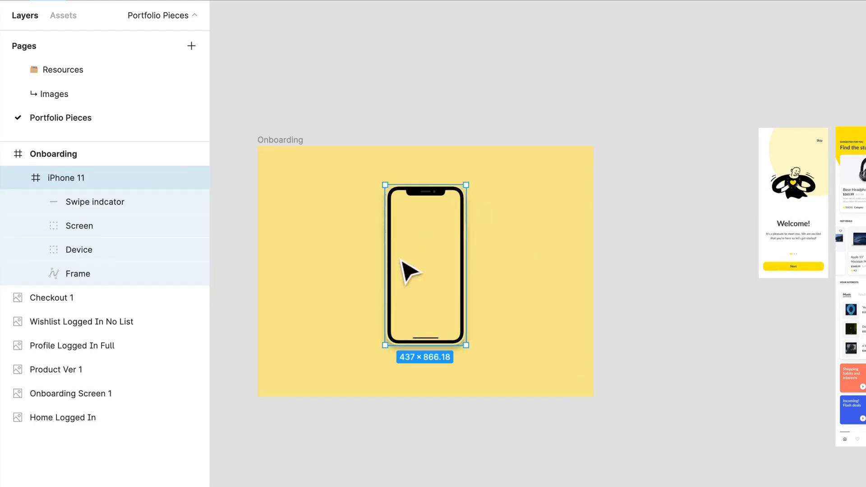
click(35, 226)
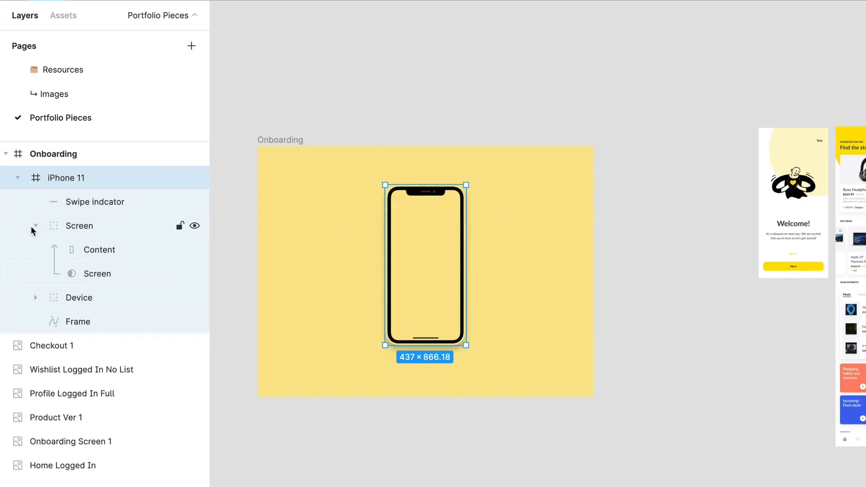
click(99, 251)
key(ctrl+v)
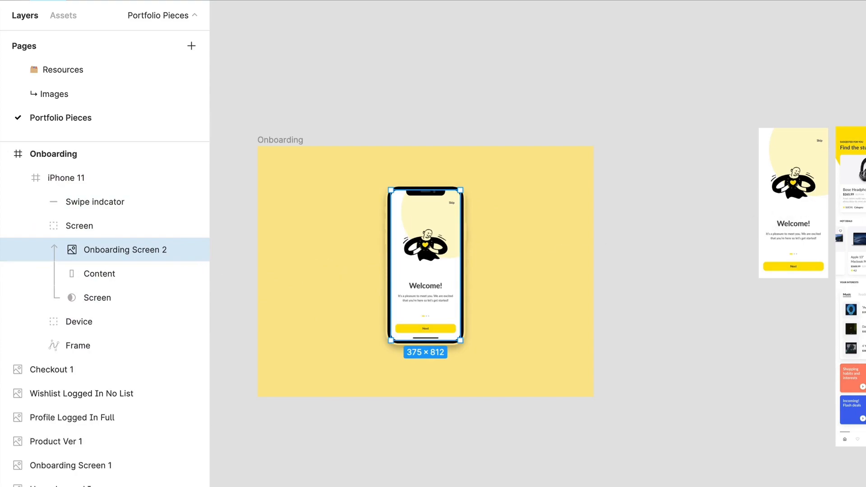
click(131, 266)
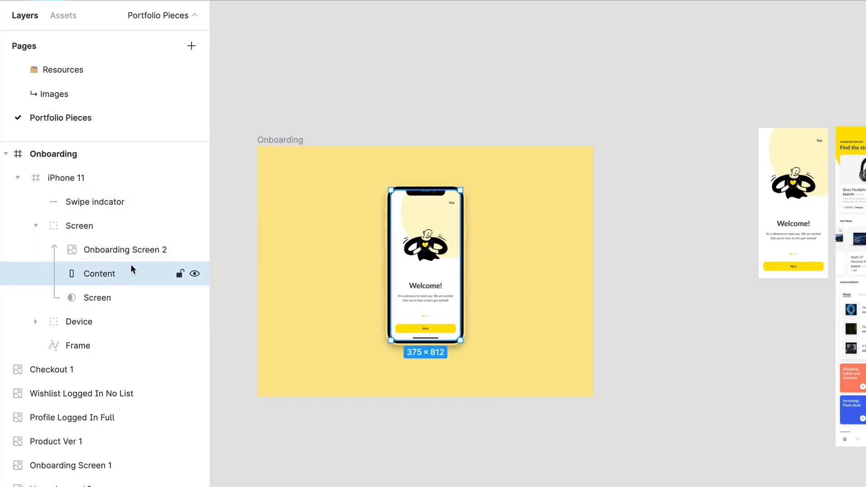
key(Delete)
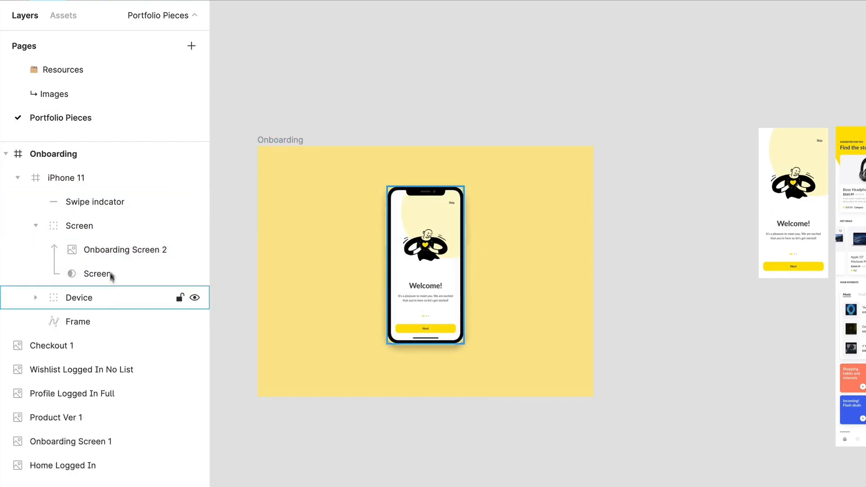
click(134, 252)
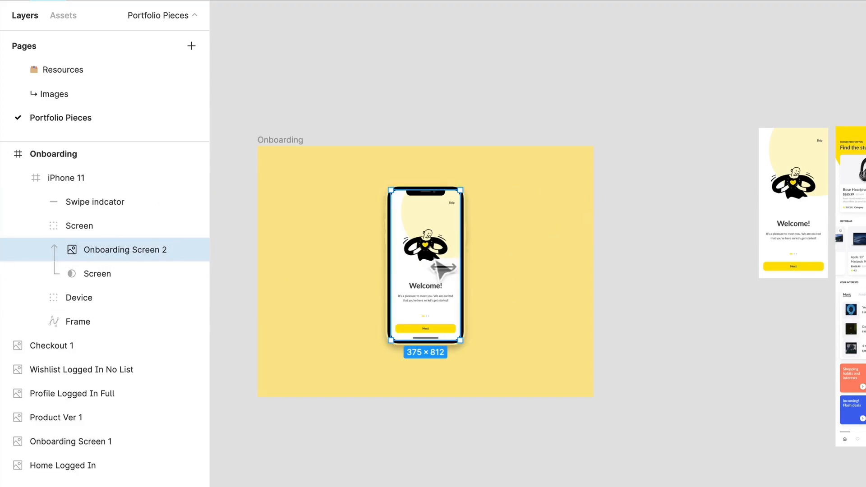
scroll(447, 266, up, 5)
click(602, 291)
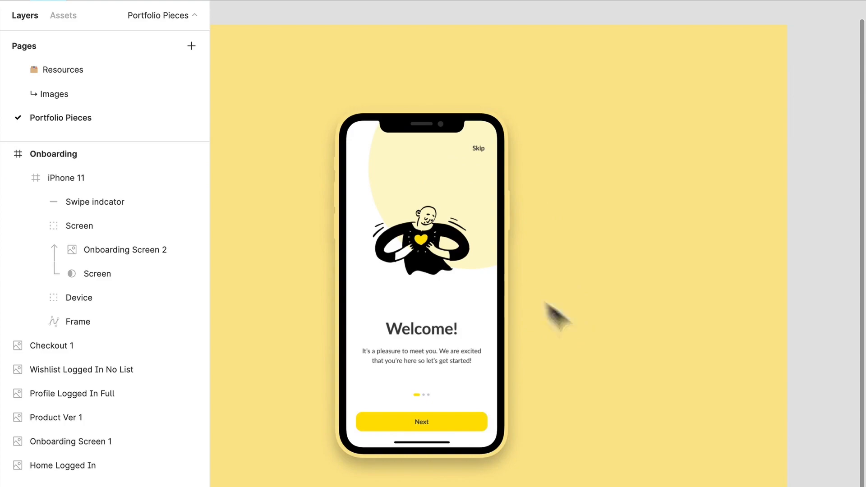
scroll(605, 333, down, 3)
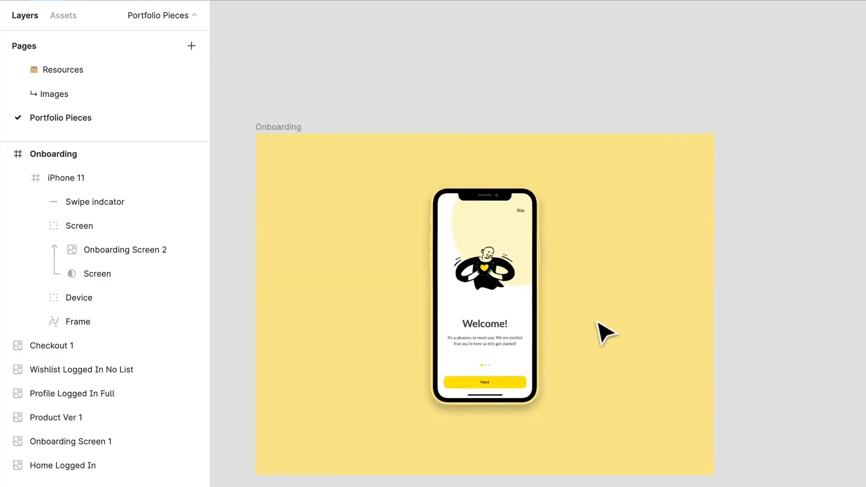
Scale the phone up proportionally to about 579 × 1148, keeping it centred in the Onboarding frame.
click(522, 370)
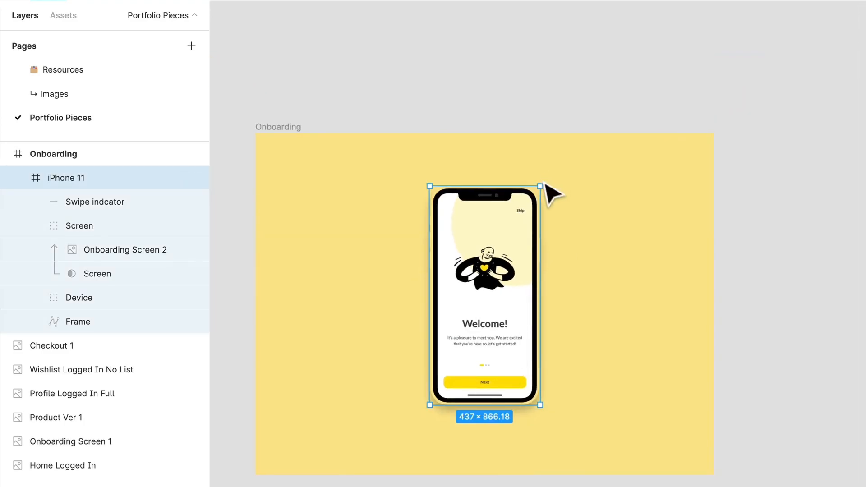
drag(550, 198, 572, 207)
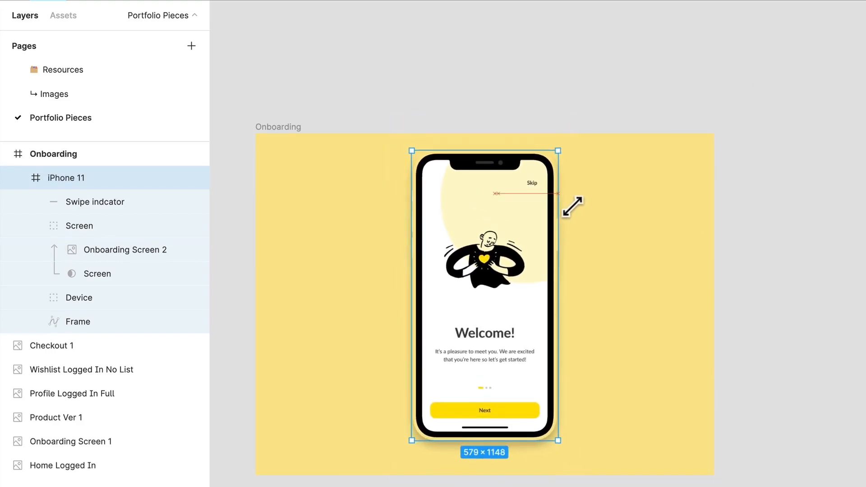
scroll(515, 256, up, 1)
drag(515, 257, 516, 267)
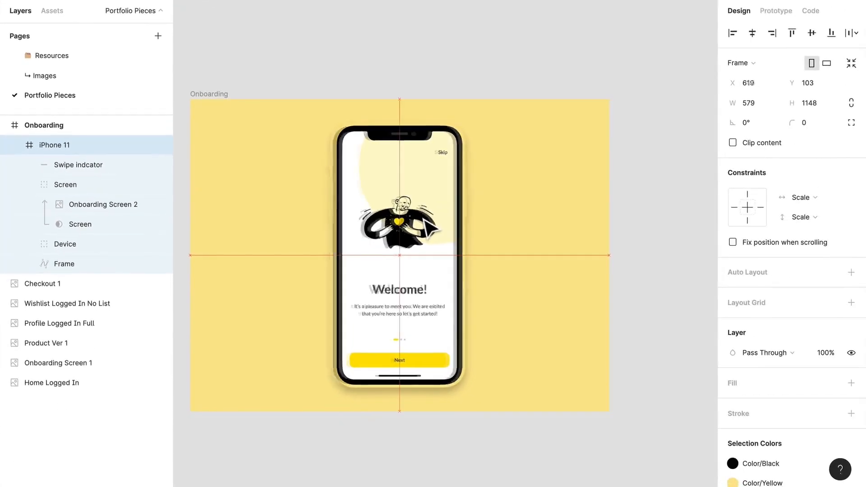
drag(427, 221, 429, 221)
click(451, 82)
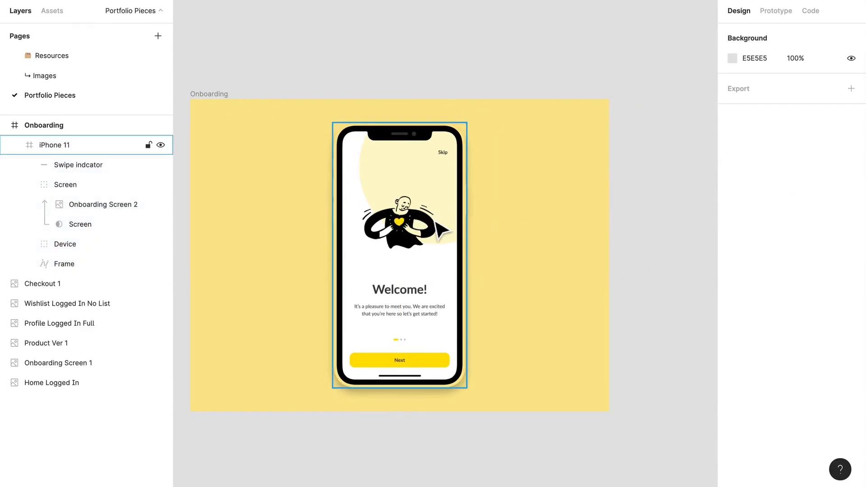
Make two copies of the phone, spread all three across the Onboarding frame 44 apart and stagger them vertically.
drag(440, 230, 545, 229)
key(ctrl+z)
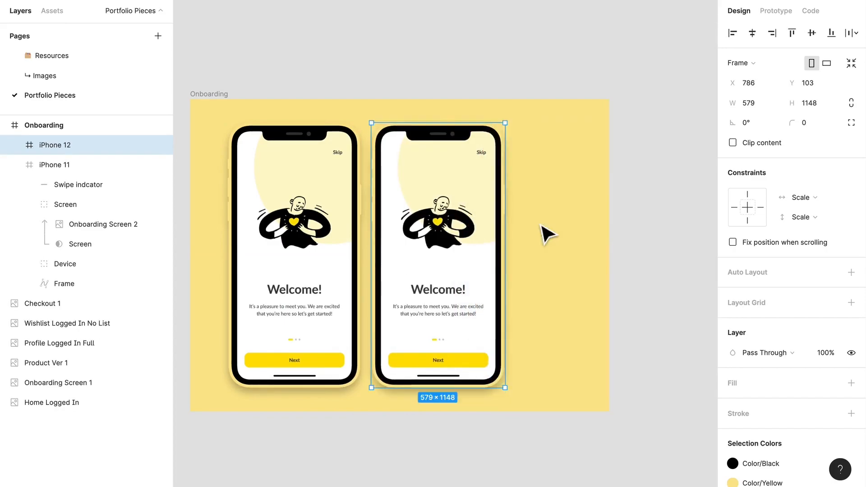
key(ctrl+z)
drag(292, 232, 275, 137)
alt+drag(278, 170, 544, 223)
shift+click(440, 280)
shift+click(320, 210)
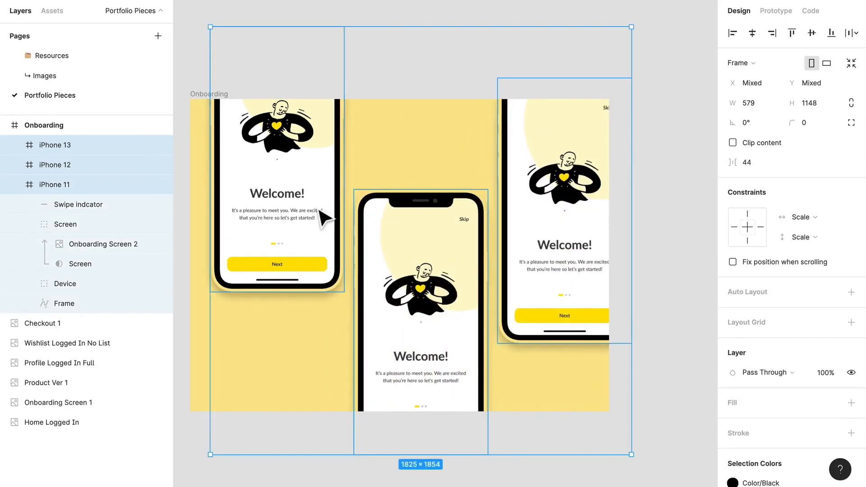
Scale the three phones down to about 484 × 961 each and arrange them diagonally, with the middle one centred.
drag(428, 283, 408, 283)
drag(612, 454, 585, 423)
shift+drag(423, 342, 435, 263)
click(639, 296)
shift+drag(496, 198, 526, 326)
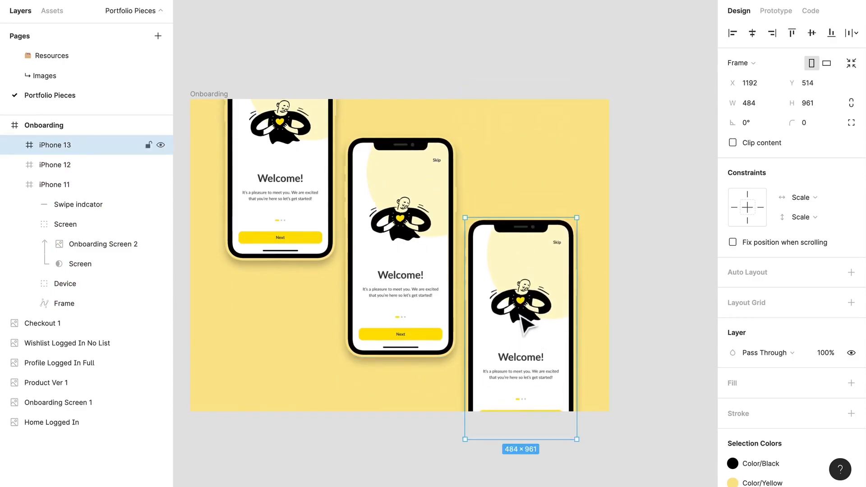
click(682, 263)
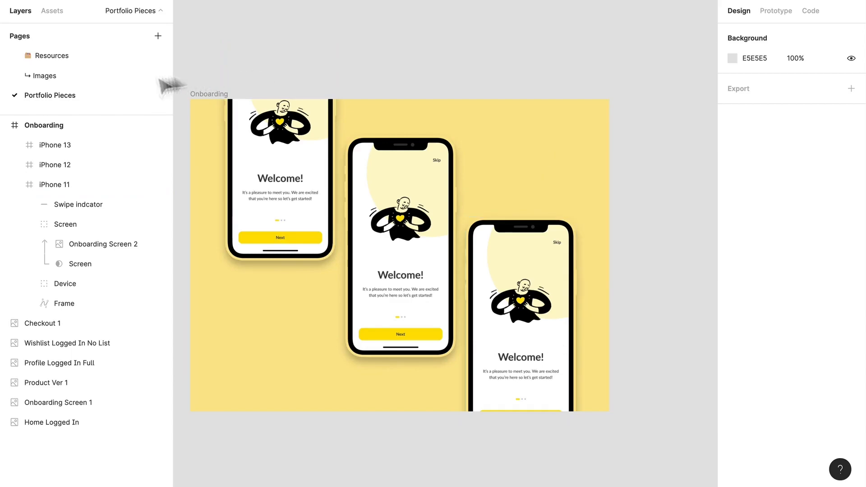
Add a radial black-to-transparent gradient fill to the Onboarding frame and flip it so the transparent stop sits at the centre.
click(207, 107)
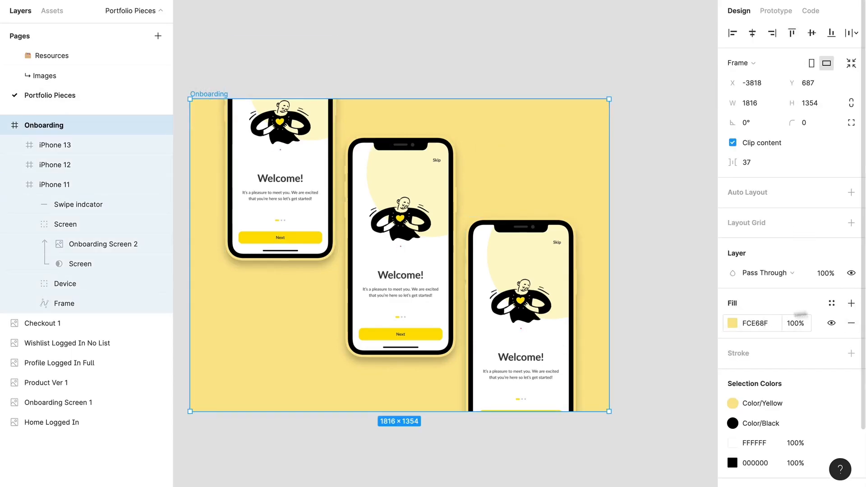
click(850, 307)
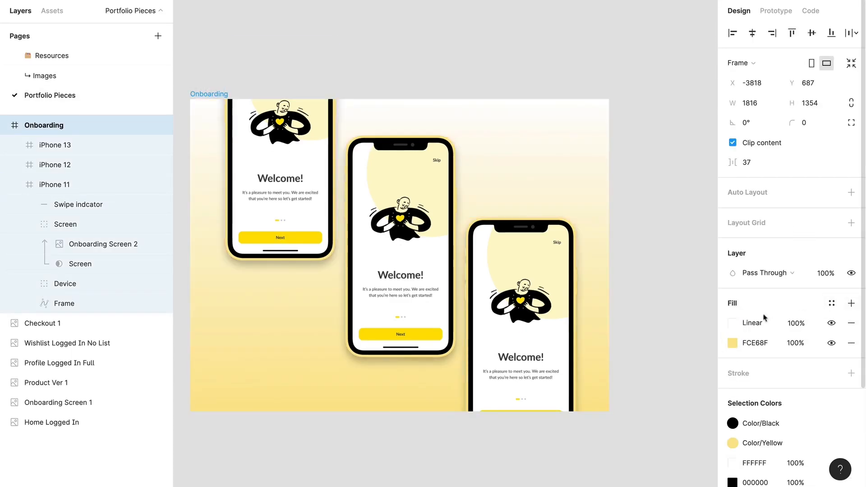
click(733, 325)
click(570, 333)
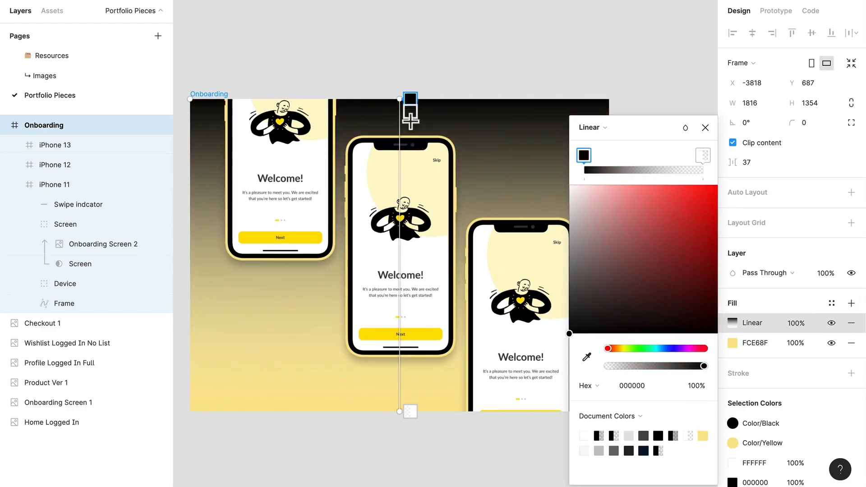
drag(428, 113, 440, 94)
scroll(441, 97, up, 1)
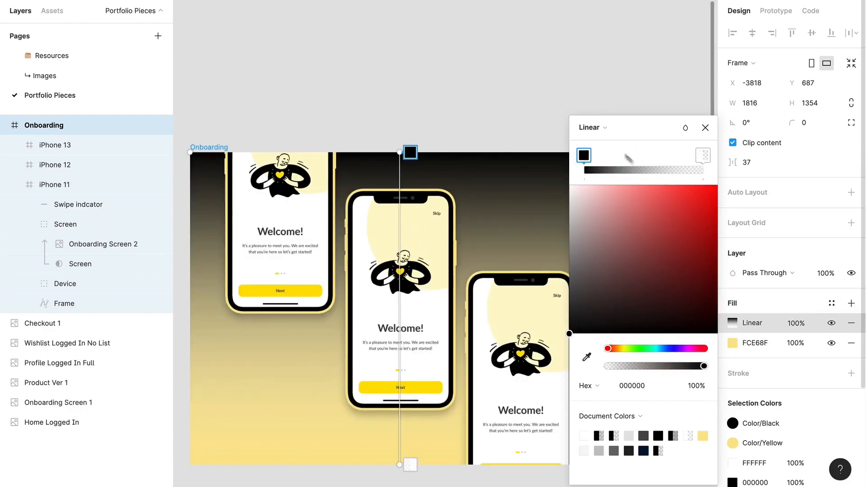
click(595, 128)
click(604, 142)
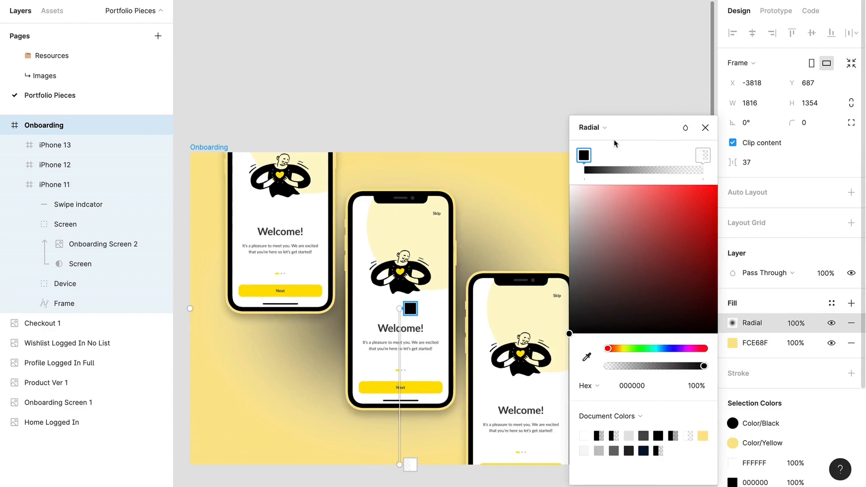
key(x)
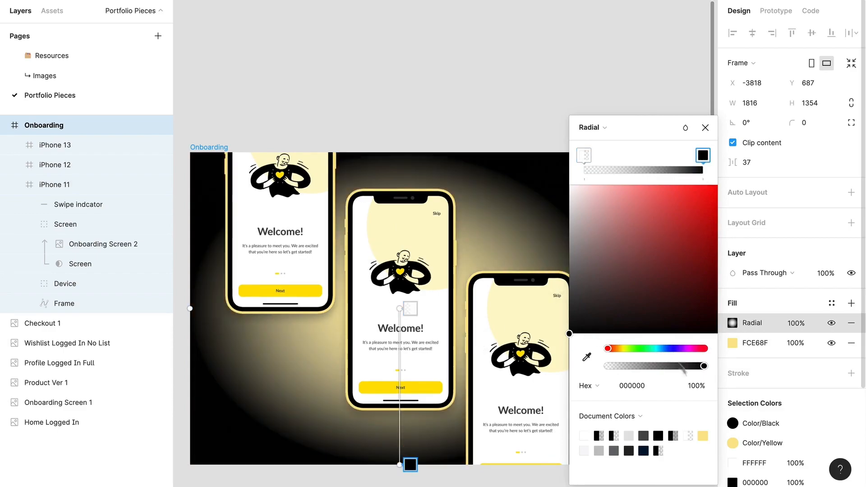
Recolour the gradient's outer stop with the document yellow FCE68F and darken it slightly for a soft vignette.
click(702, 436)
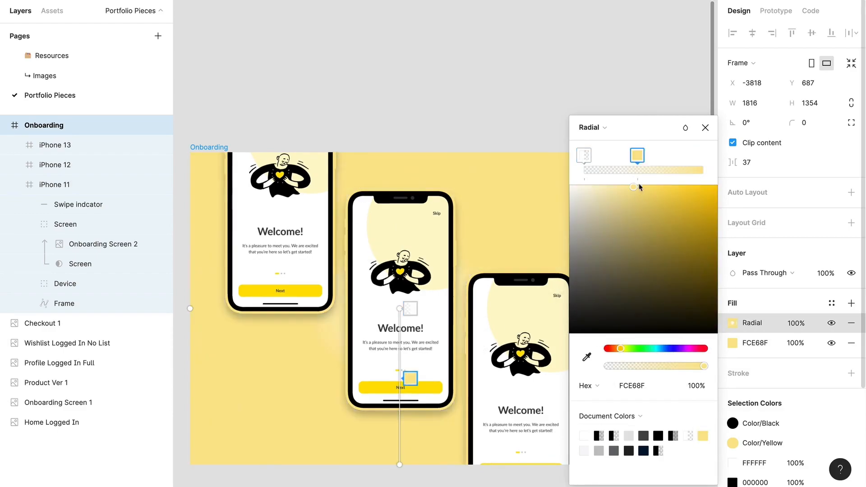
drag(633, 188, 649, 201)
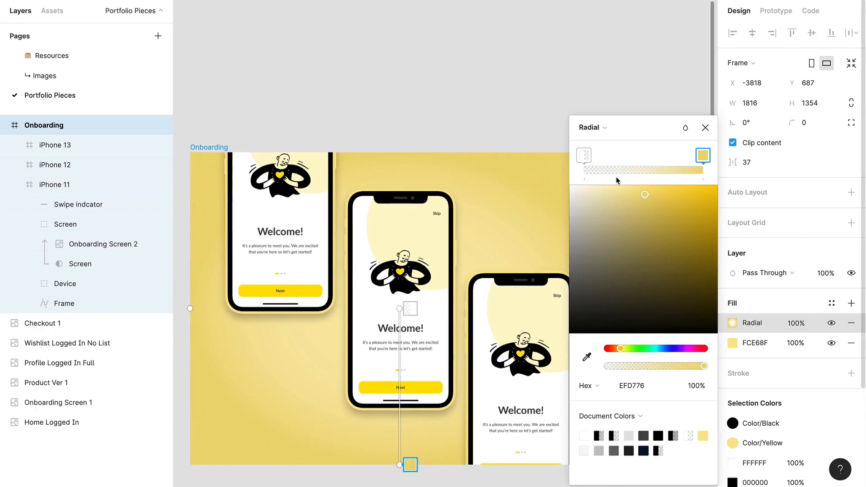
drag(640, 191, 638, 190)
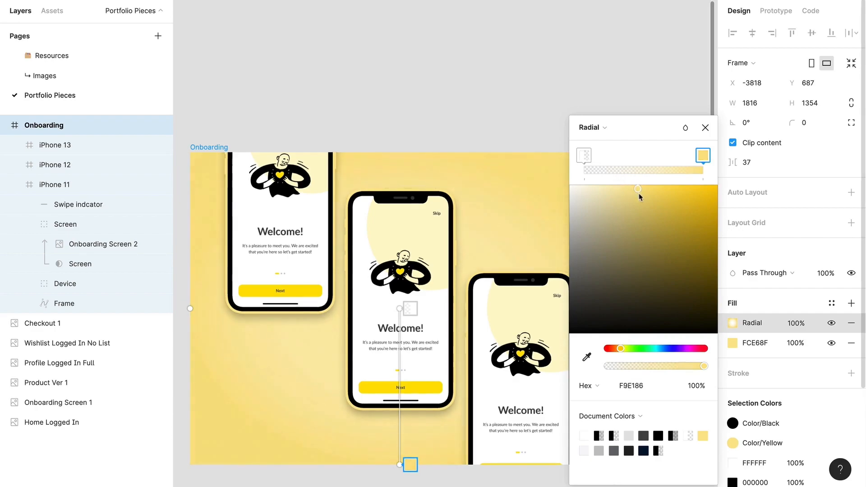
click(538, 58)
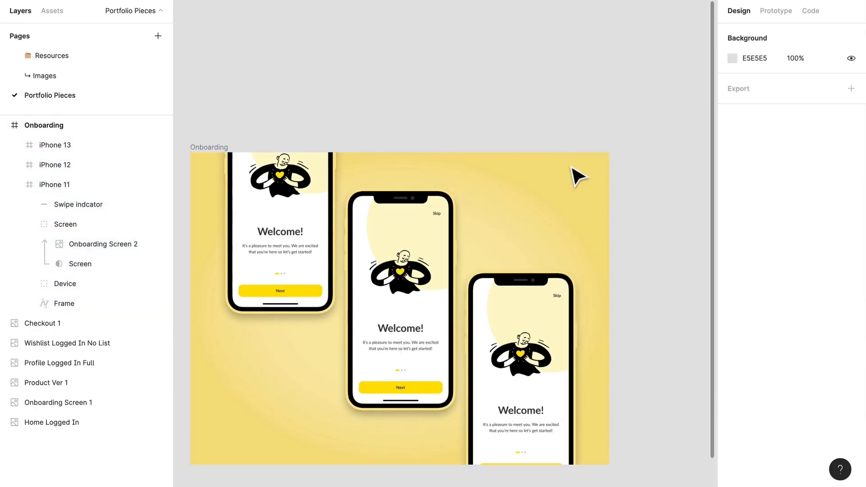
Duplicate the Onboarding frame straight below the original, at Y 2335.
scroll(578, 177, down, 2)
scroll(638, 276, down, 2)
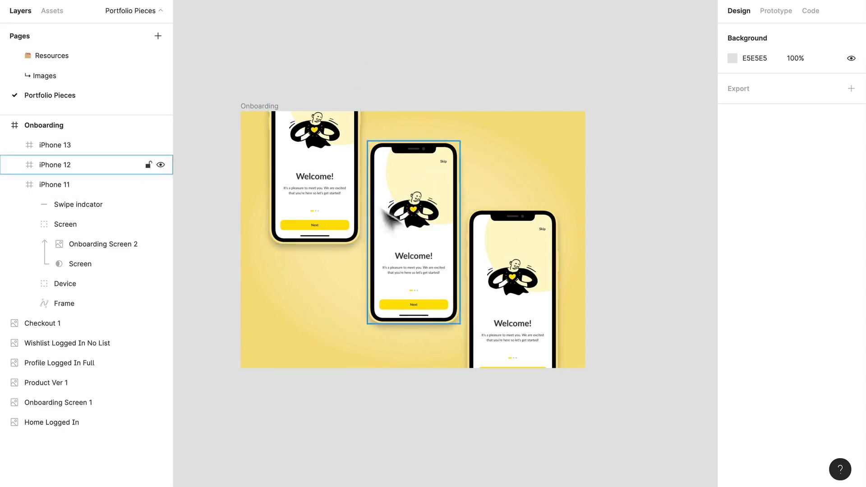
click(328, 164)
click(228, 117)
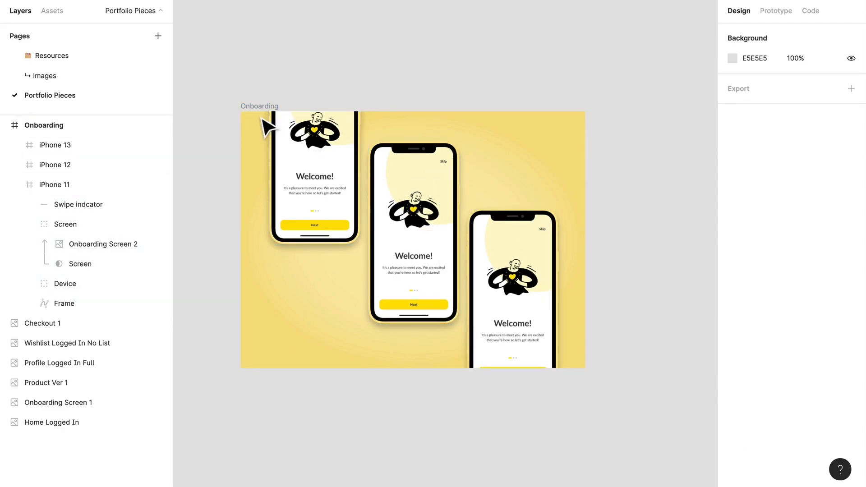
click(261, 109)
alt+drag(261, 108, 266, 422)
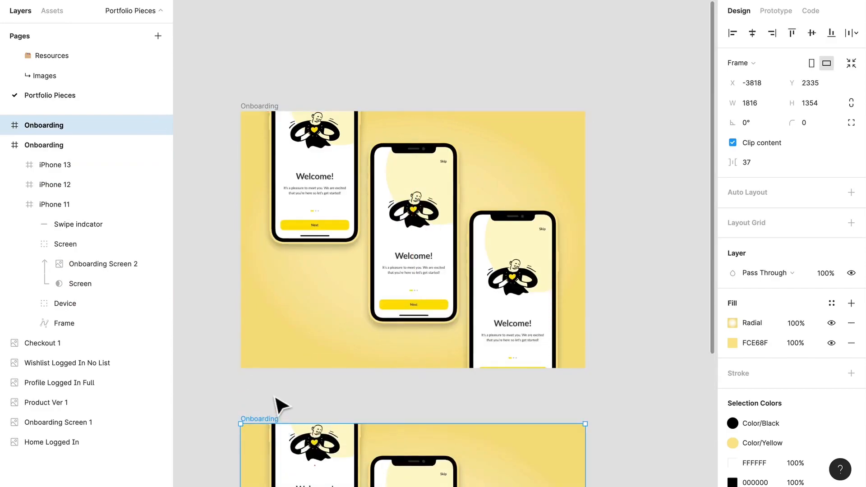
Delete the two outer phones from the lower Onboarding frame, keeping only the middle one.
scroll(276, 396, down, 5)
scroll(547, 315, down, 2)
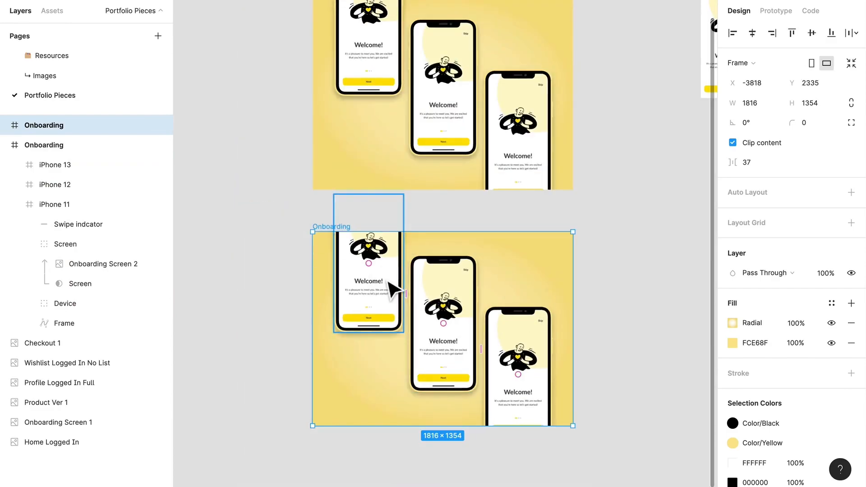
click(390, 285)
key(Delete)
click(501, 391)
key(Delete)
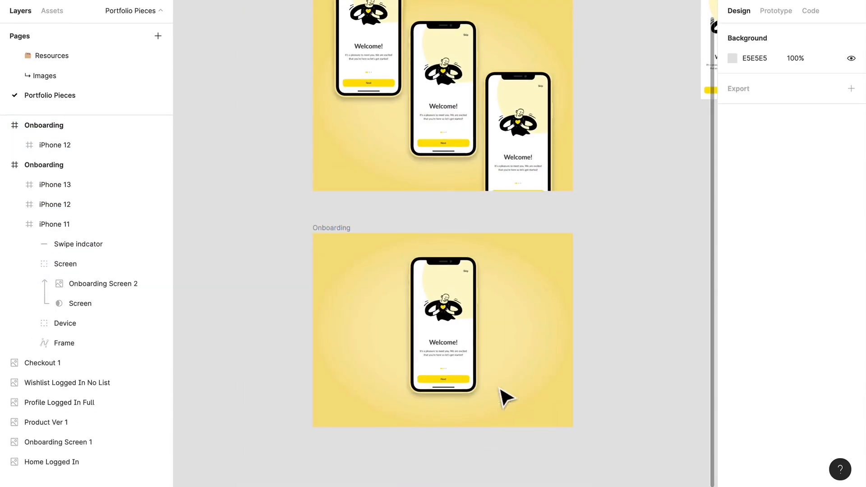
Enlarge the remaining phone to about 937 × 1857 and move it up so its upper part runs off the frame.
click(470, 342)
drag(492, 267, 519, 240)
drag(450, 384, 448, 332)
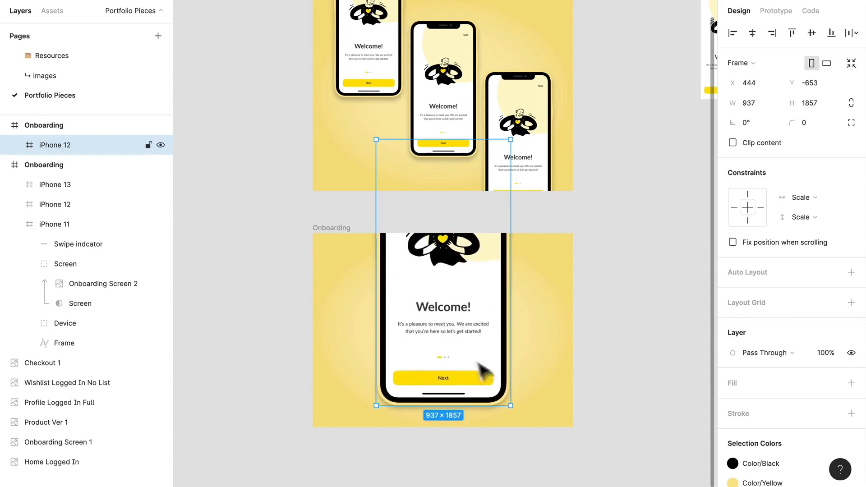
Review both Onboarding compositions and examine the home, profile and wishlist screens as material for further mockups.
scroll(482, 356, up, 3)
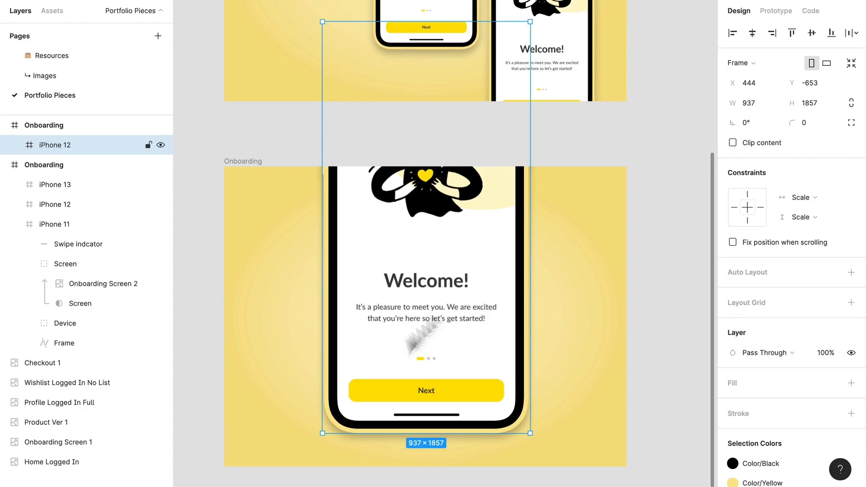
scroll(556, 148, up, 3)
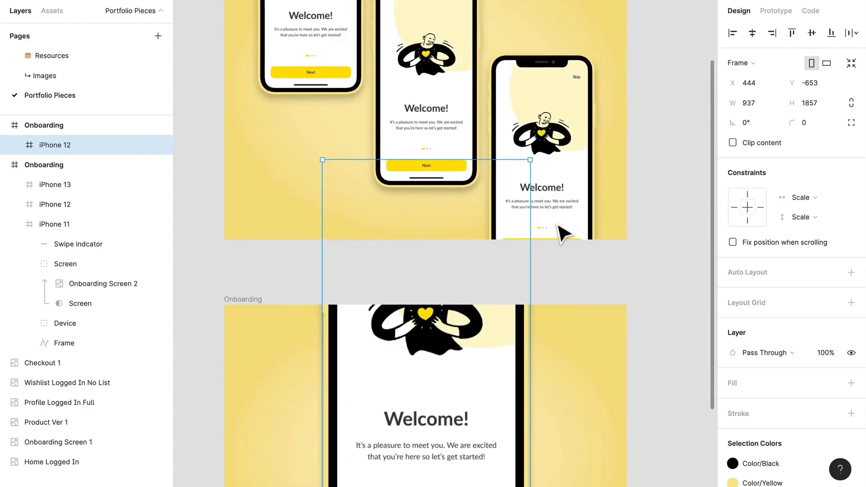
scroll(433, 362, down, 7)
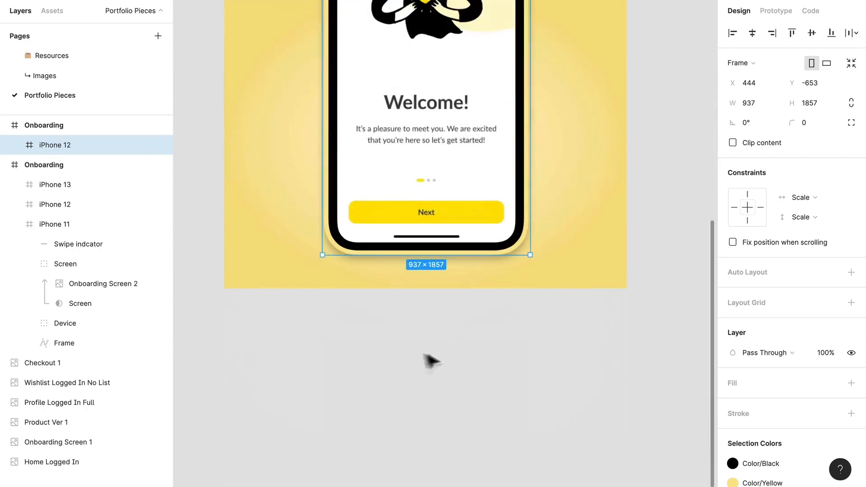
scroll(505, 206, down, 5)
scroll(632, 234, right, 6)
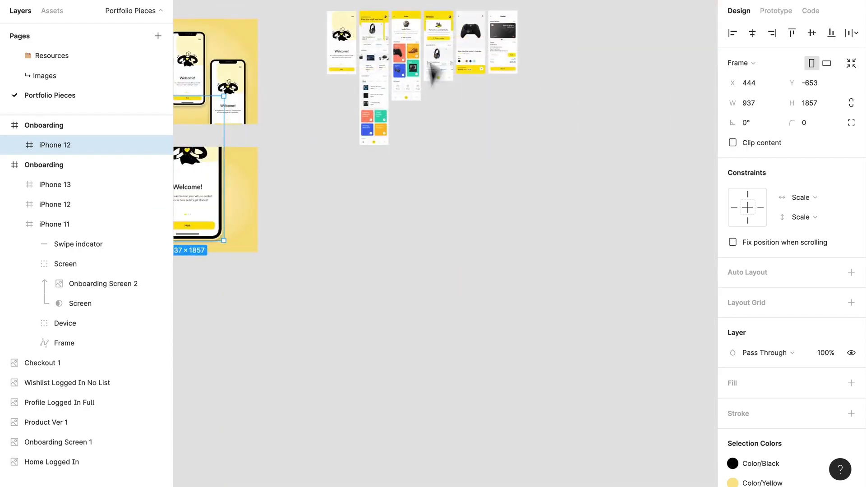
scroll(414, 121, up, 2)
scroll(365, 142, up, 8)
scroll(397, 253, down, 3)
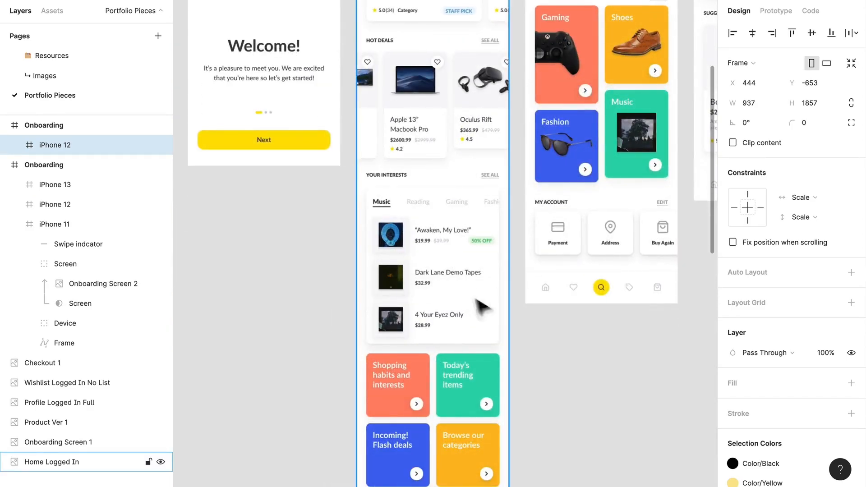
drag(469, 300, 392, 318)
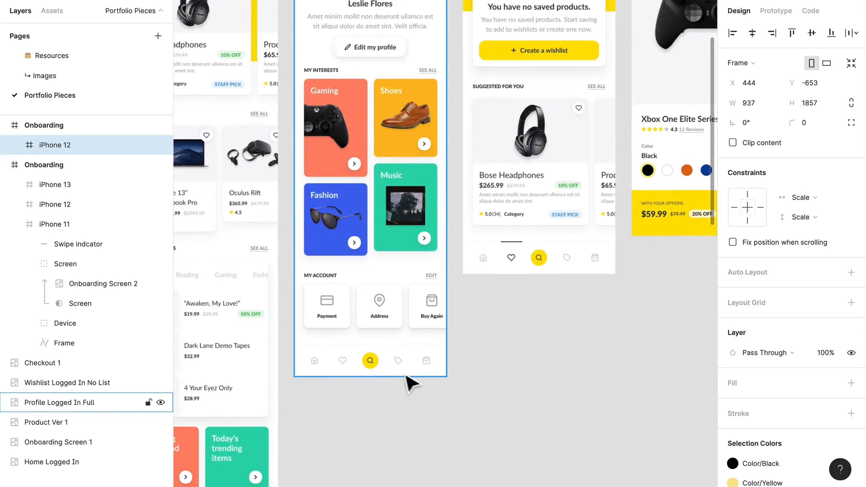
scroll(505, 352, up, 4)
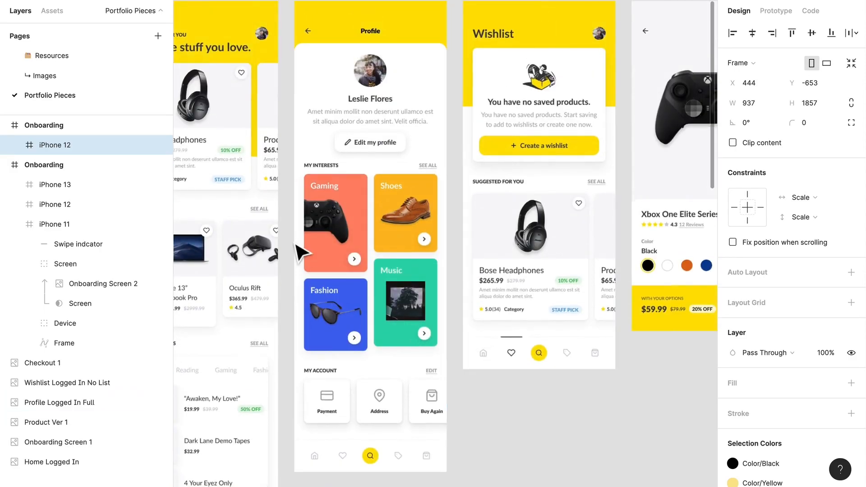
scroll(298, 250, down, 1)
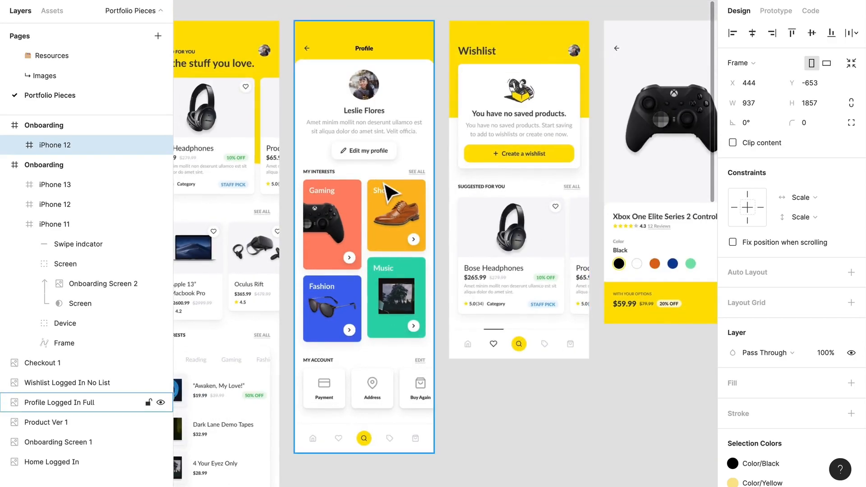
drag(289, 323, 510, 279)
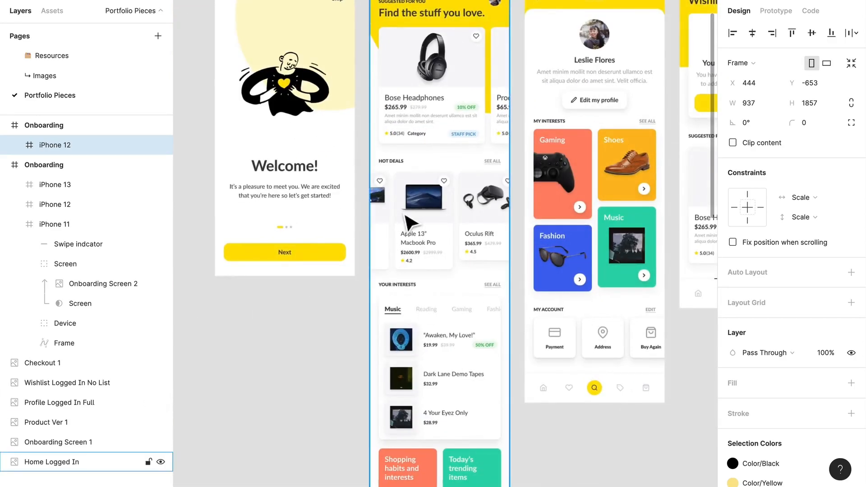
scroll(405, 218, up, 4)
scroll(409, 224, down, 5)
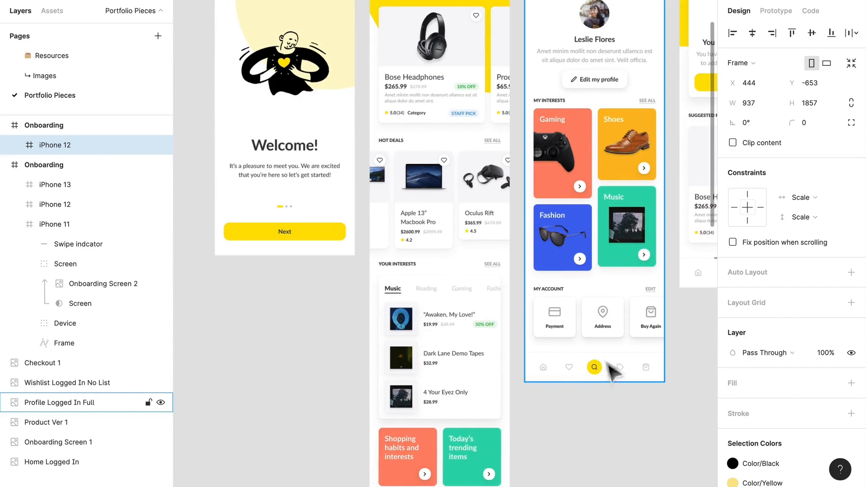
scroll(496, 339, down, 2)
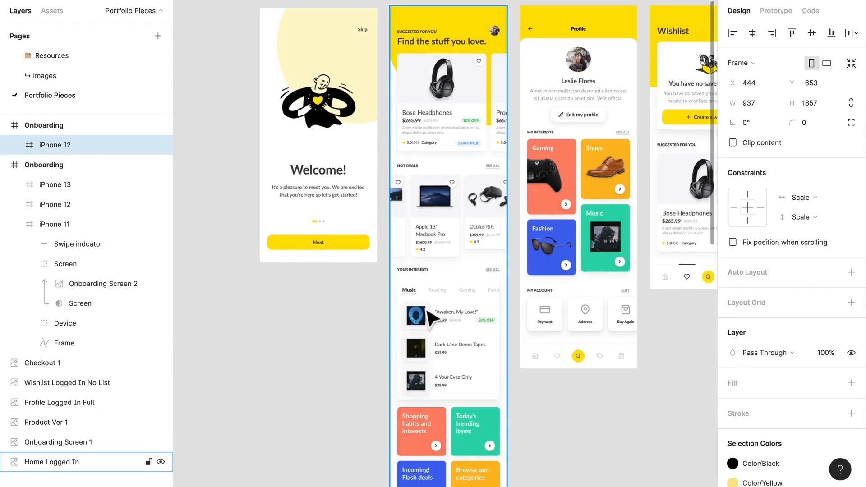
click(282, 309)
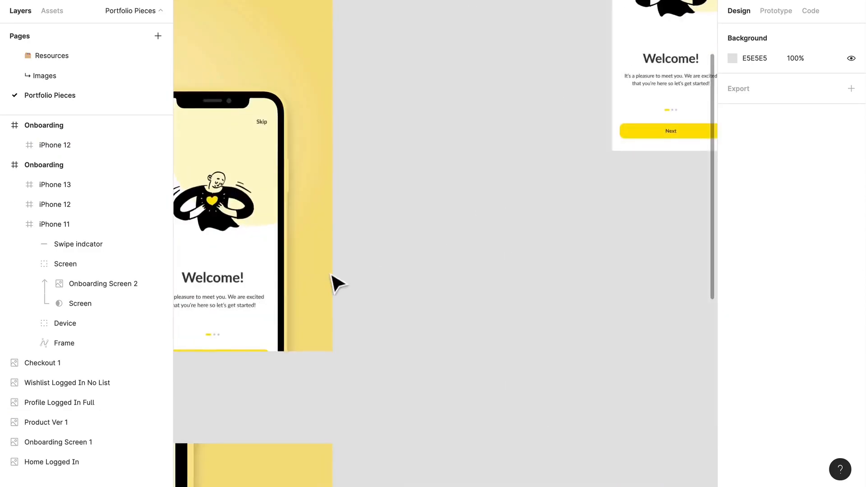
Try copying the Screen group of the IPhone X - Minimal mockup onto the Portfolio Pieces page, then remove the pasted group.
drag(333, 284, 515, 281)
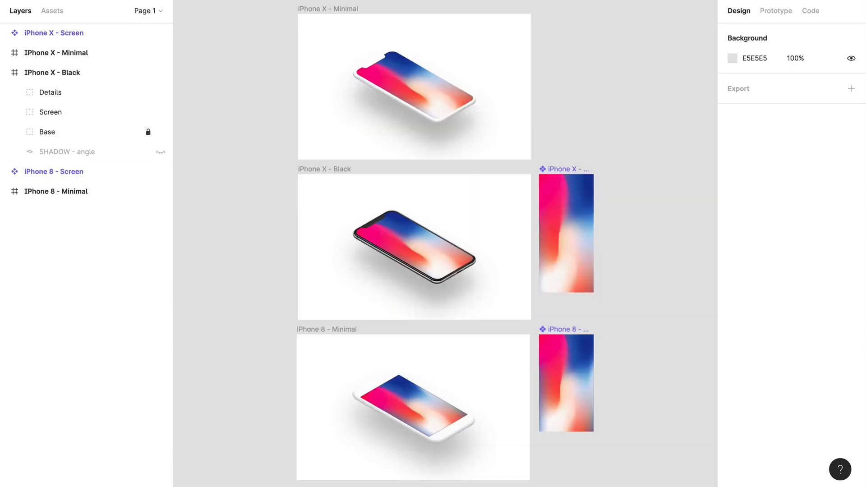
click(449, 108)
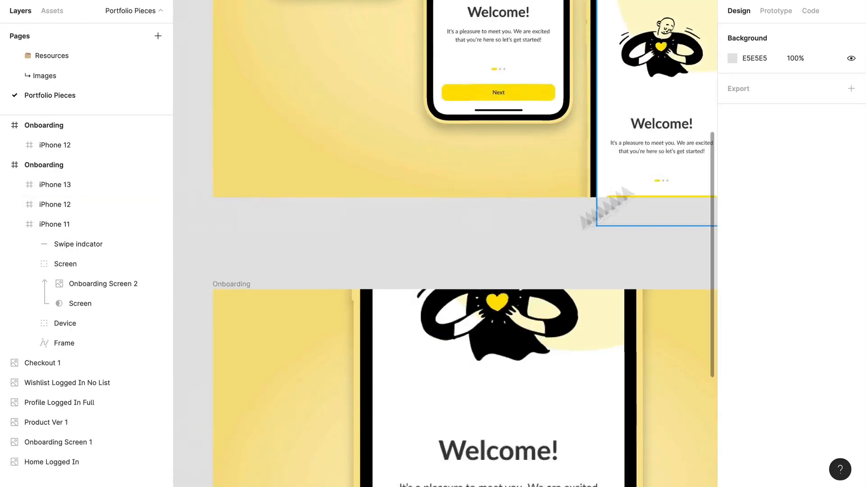
scroll(295, 212, down, 5)
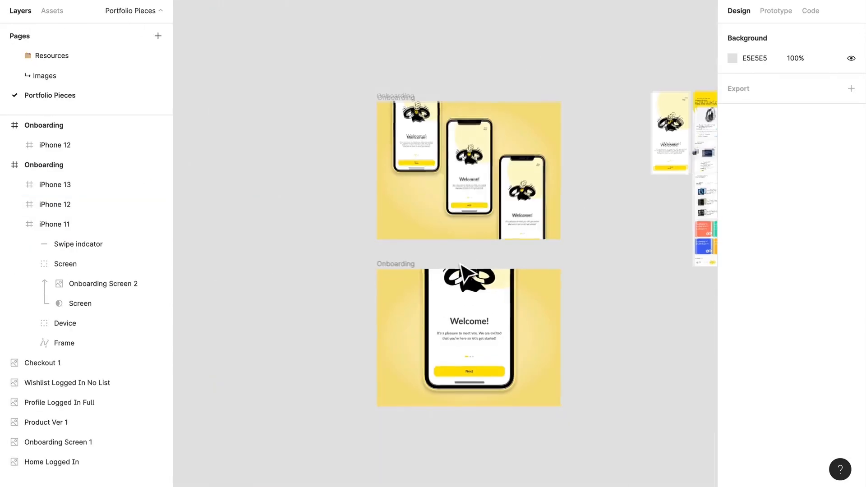
key(ctrl+v)
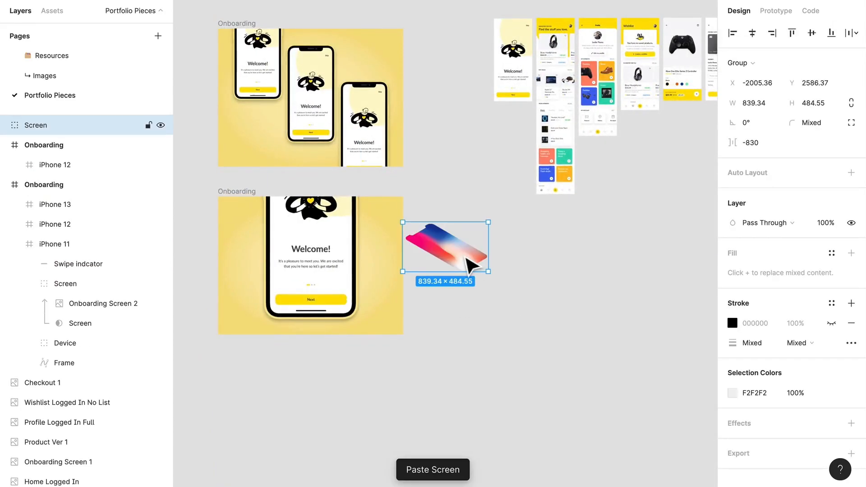
key(Delete)
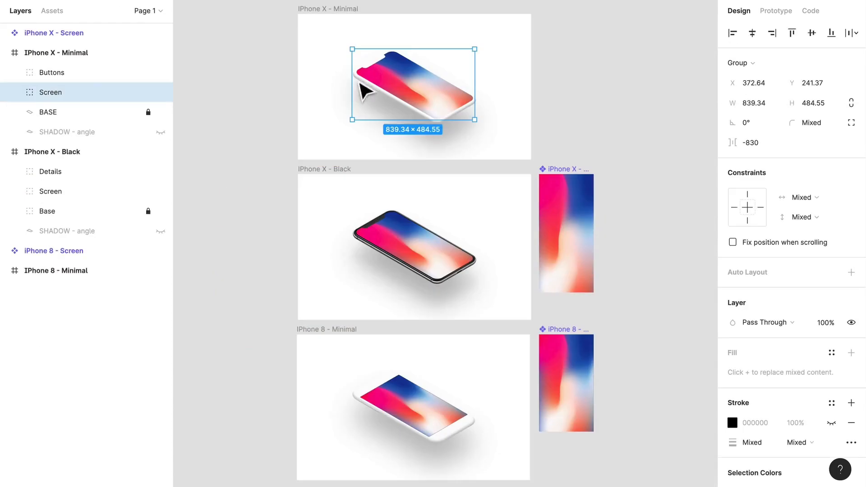
Copy the whole IPhone X - Minimal frame onto the Portfolio Pieces page and place it beside the lower Onboarding frame.
click(69, 54)
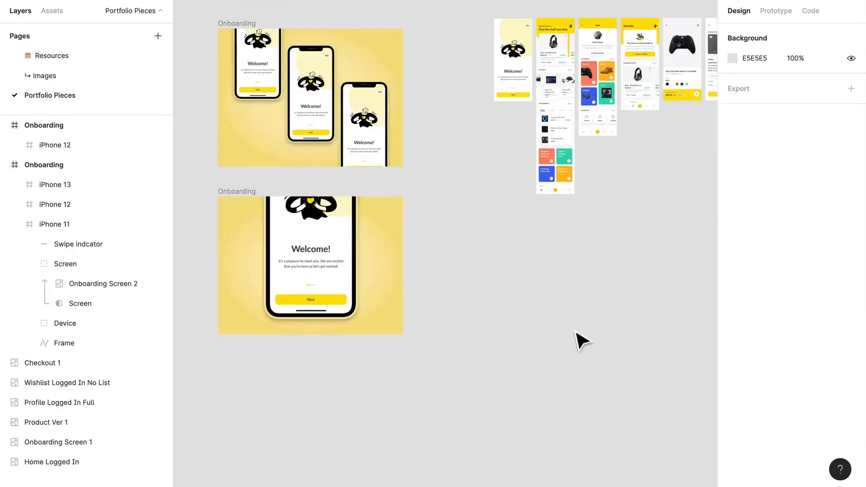
drag(580, 339, 559, 214)
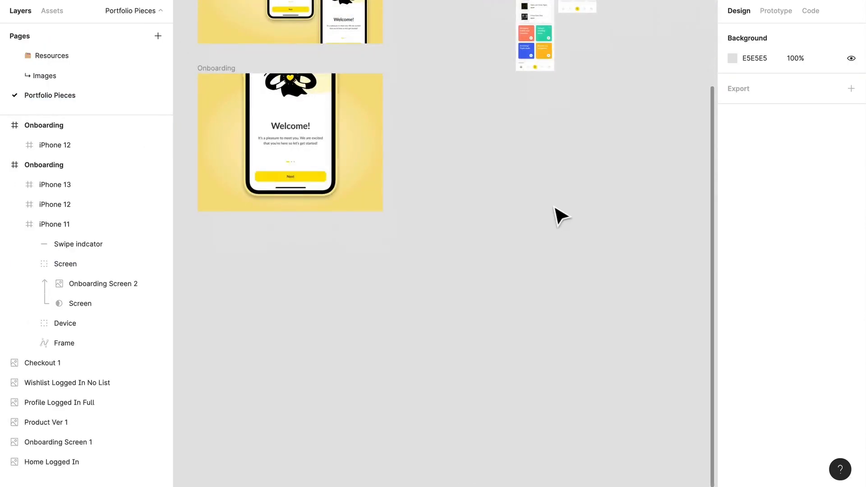
key(ctrl+v)
drag(428, 238, 499, 191)
drag(570, 174, 476, 313)
Move the Product Ver 2 screen down next to the IPhone X - Minimal frame.
click(583, 85)
drag(583, 76, 586, 313)
scroll(492, 313, up, 5)
drag(419, 291, 412, 178)
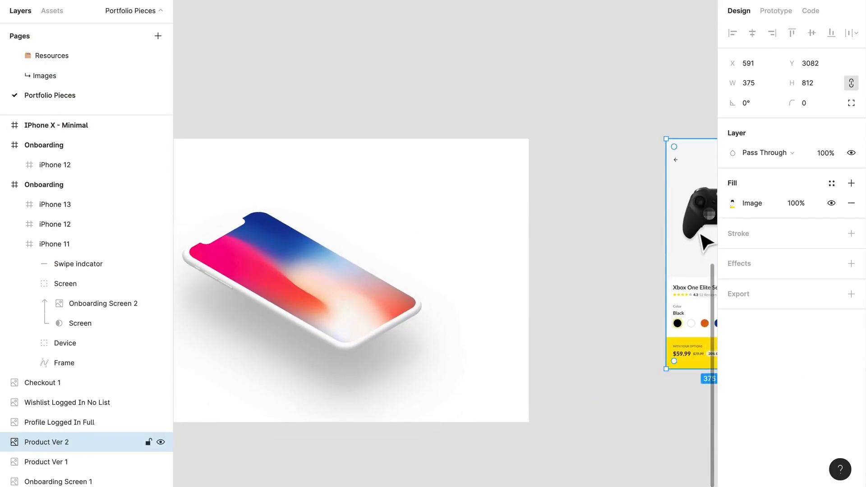
Cut the Product Ver 2 screen and paste it into the iPhone X - Screen frame inside the mockup's Appears Here group.
key(Delete)
click(328, 298)
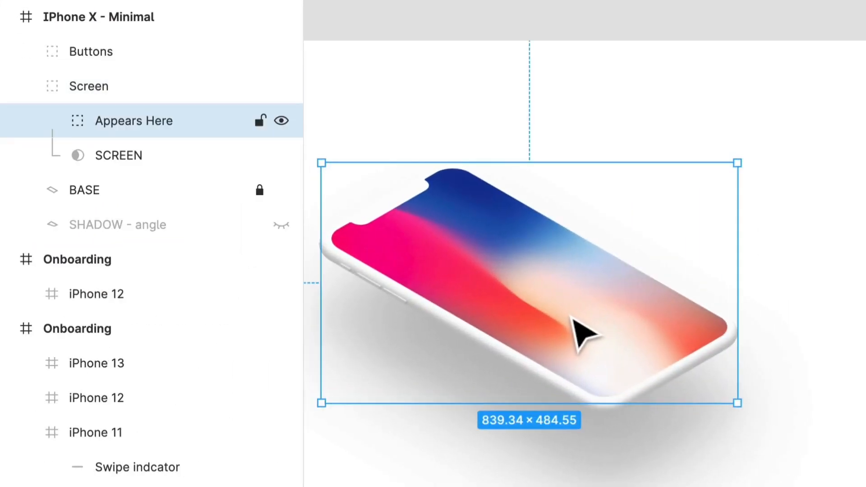
click(52, 118)
click(111, 157)
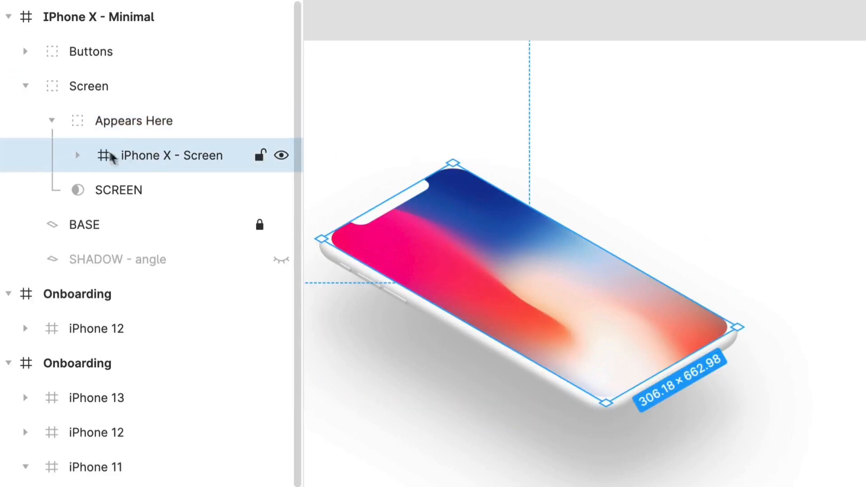
click(77, 155)
drag(149, 183, 174, 188)
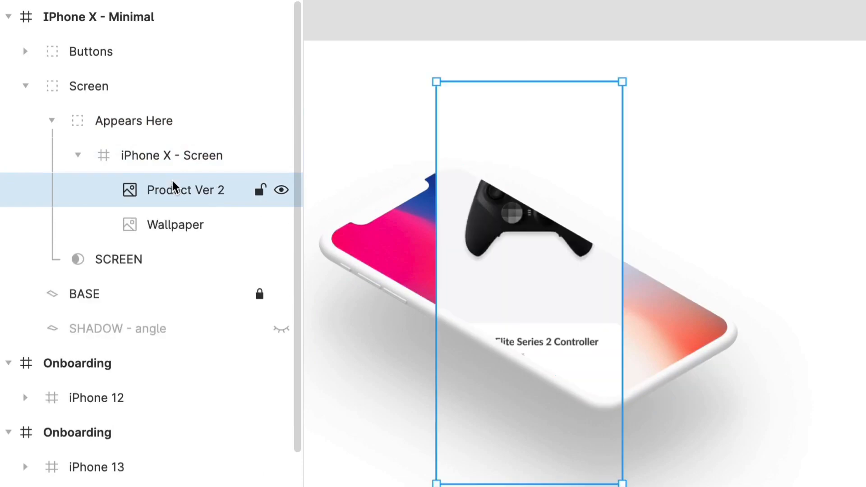
Undo the paste and try pasting the product screen into the Appears Here group instead, undoing that as well.
click(187, 170)
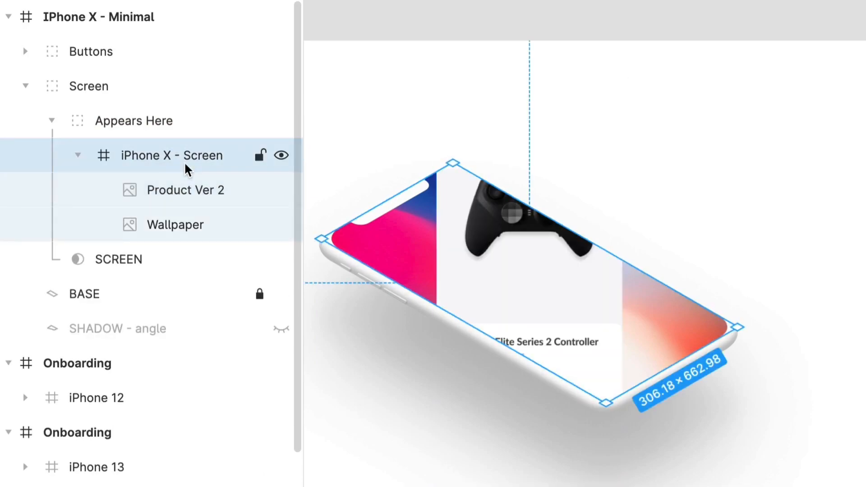
key(super+z)
click(159, 125)
key(super+v)
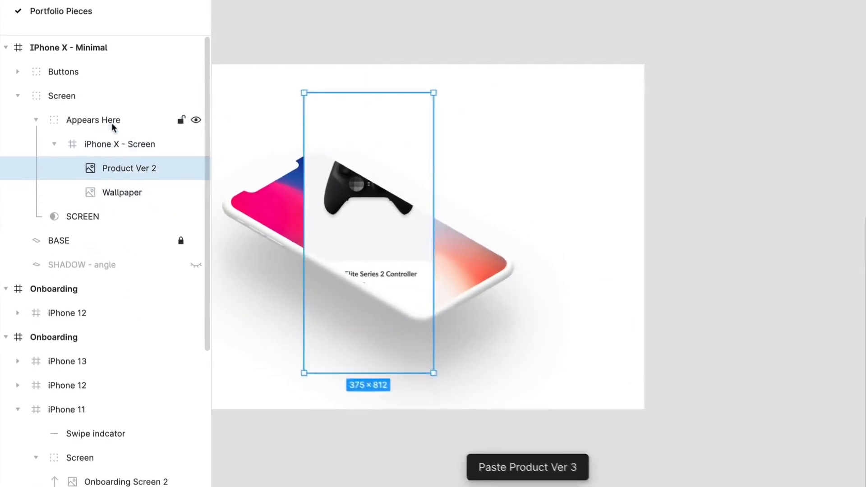
key(super+z)
key(super+z)
Paste the Product Ver 2 screen into the iPhone X - Screen frame again, above the Wallpaper layer.
click(174, 167)
click(174, 96)
click(135, 141)
key(super+v)
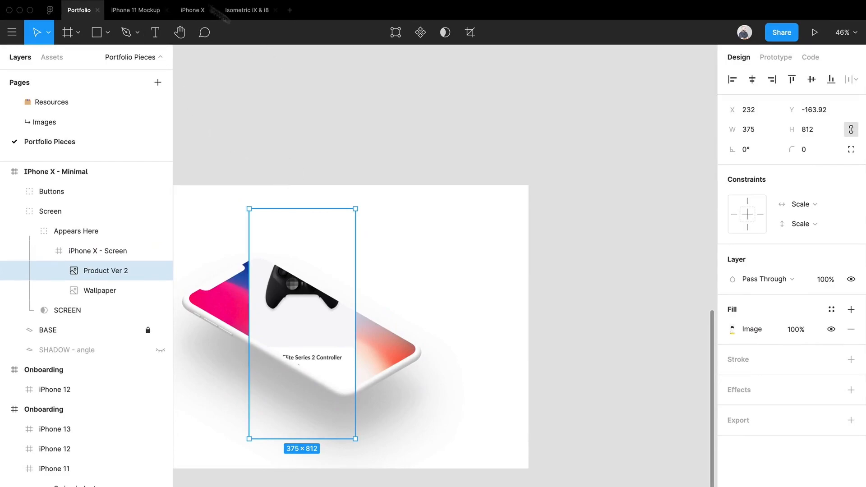
Run the Isometric plugin on the Product Ver 2 screen and try its left-facing perspective at an angle of 45.
click(255, 8)
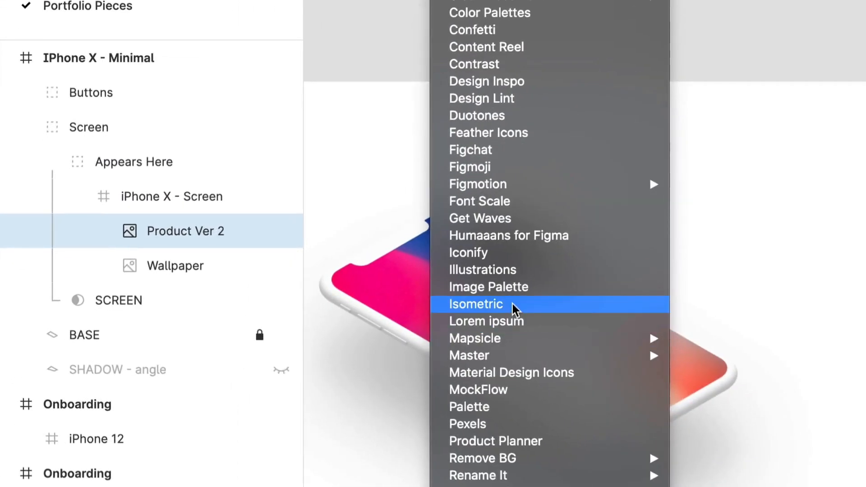
click(514, 309)
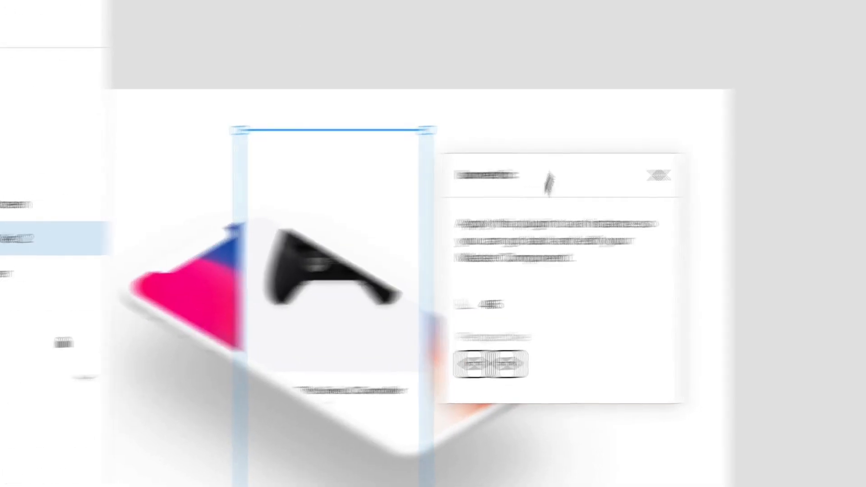
drag(744, 168, 566, 121)
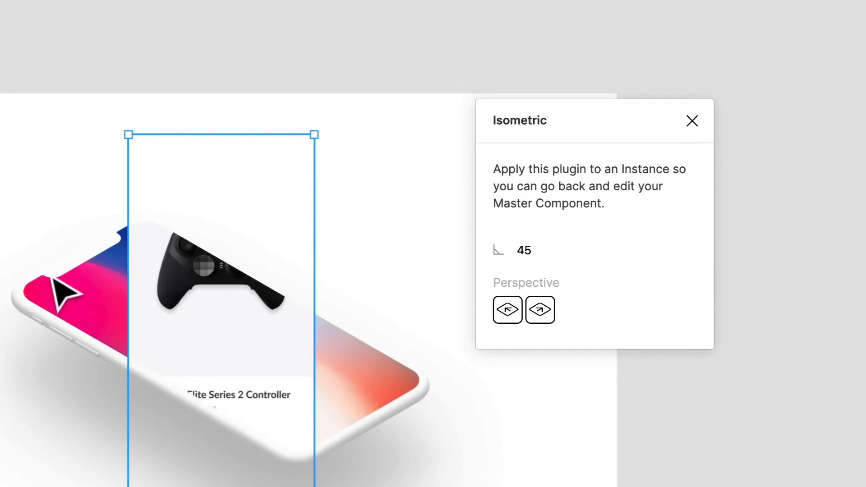
click(518, 311)
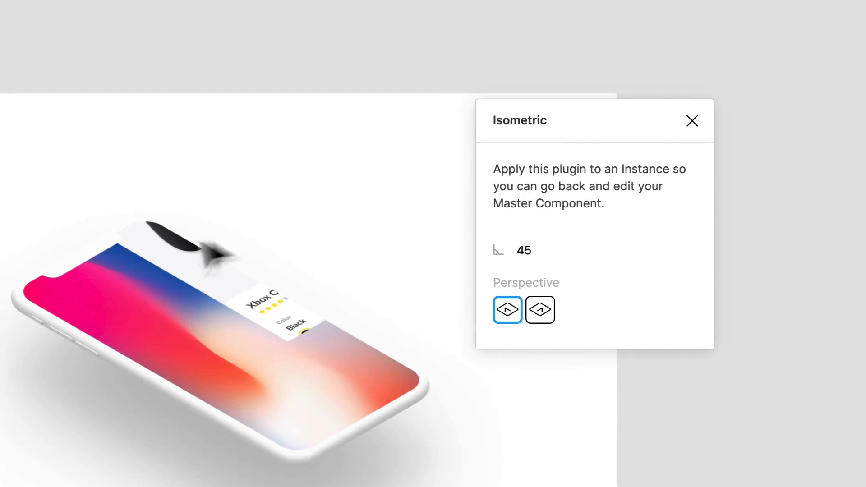
drag(178, 264, 200, 329)
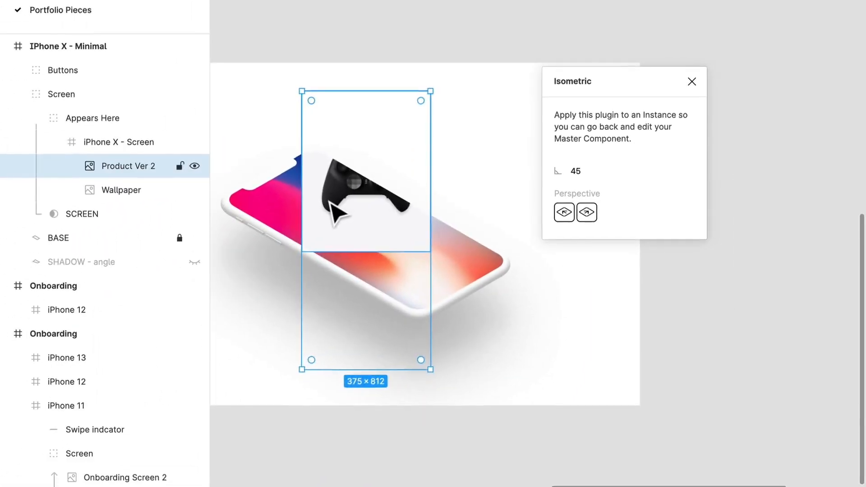
Move the flat Product Ver 2 screen lower over the phone and apply the left-facing Isometric perspective at 45.
drag(172, 296, 173, 312)
drag(342, 225, 363, 277)
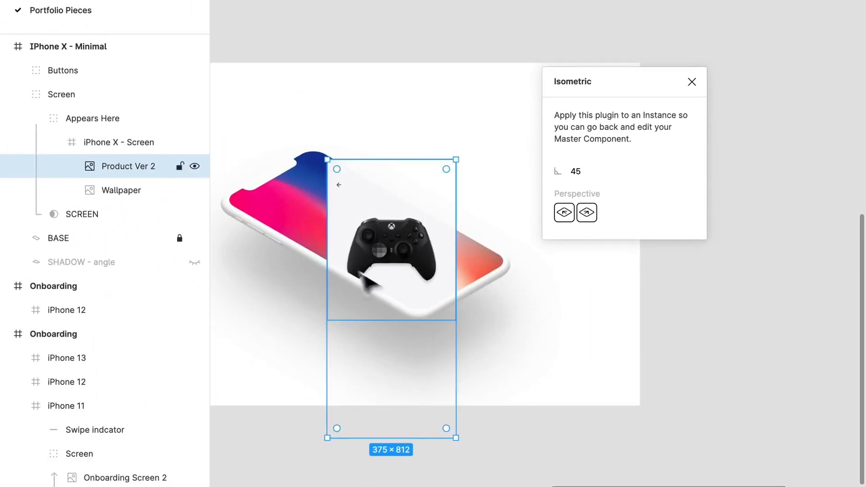
click(611, 379)
double_click(386, 242)
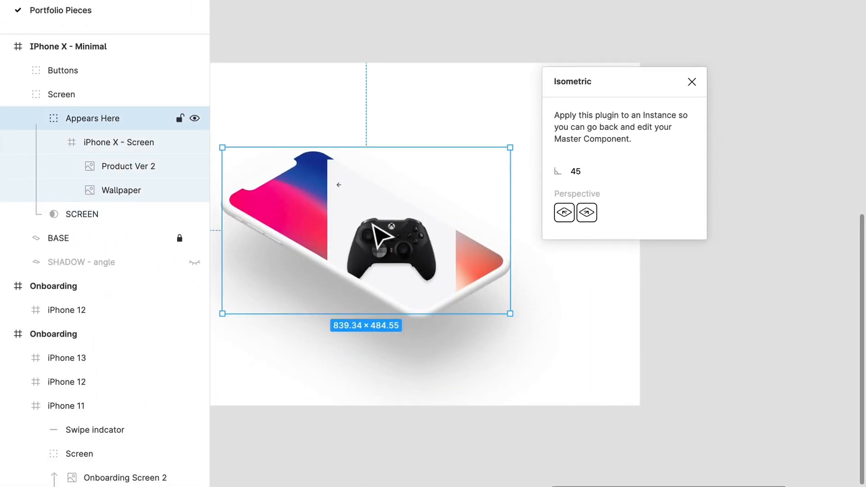
click(89, 168)
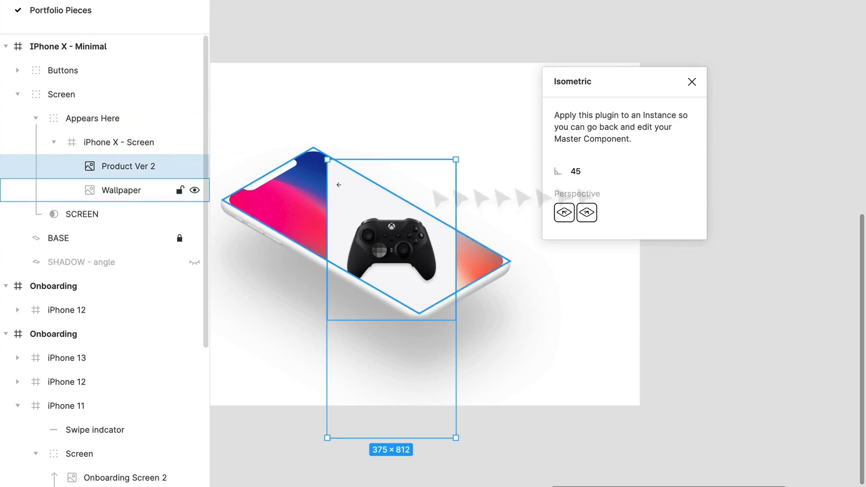
click(571, 218)
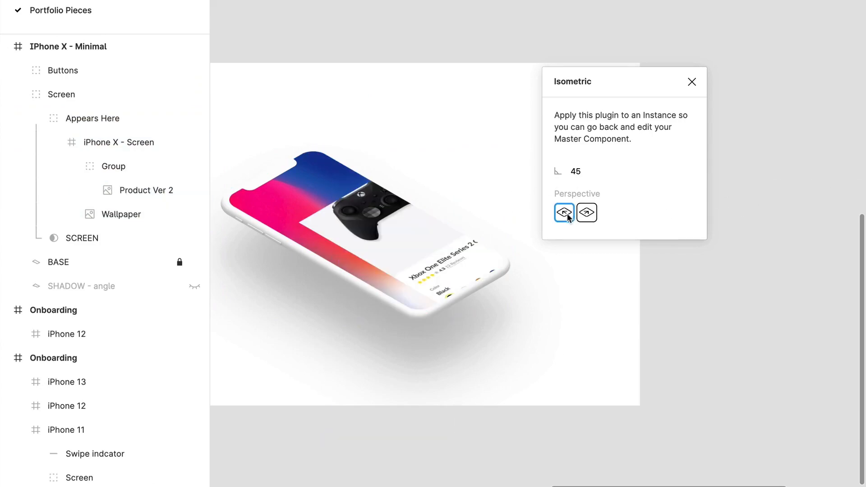
Position the angled Product Ver 2 screen over the phone's display and resize it to about 312.33 × 665.2 to fit.
click(133, 190)
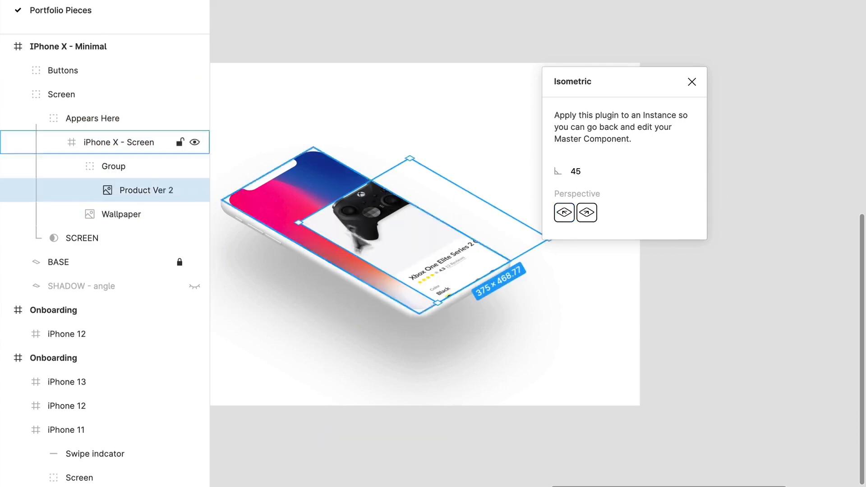
drag(413, 237, 321, 218)
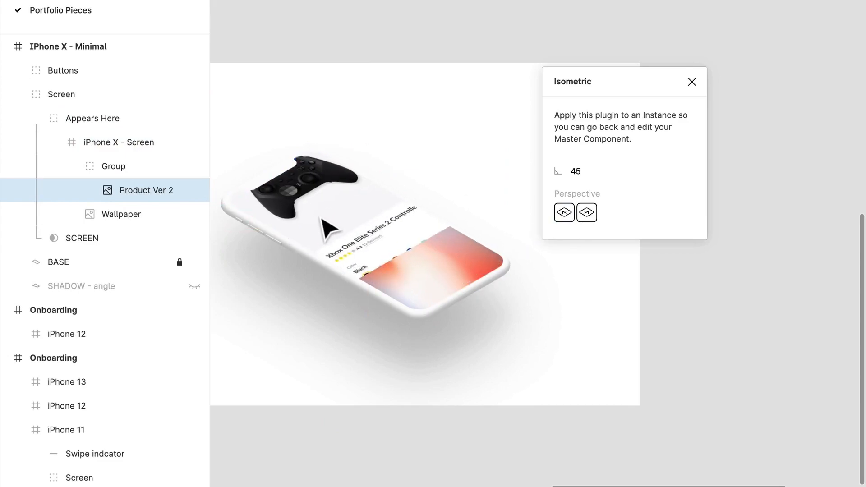
drag(406, 249, 458, 313)
drag(474, 227, 450, 229)
drag(310, 251, 311, 261)
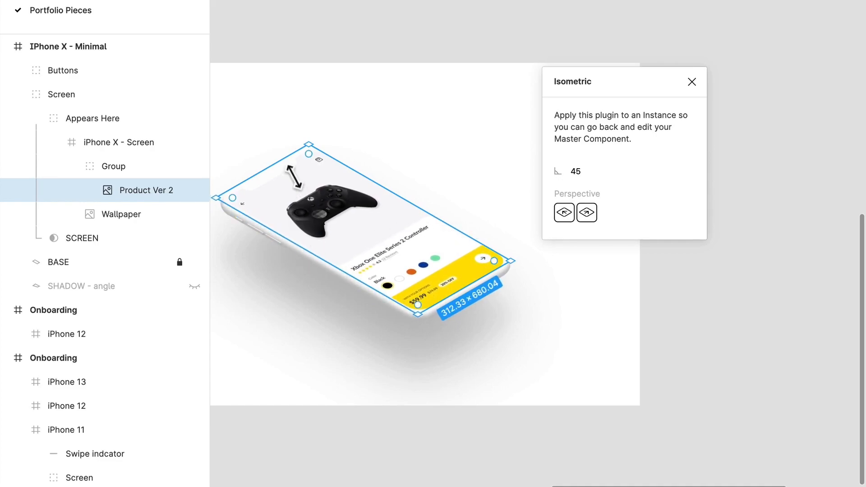
drag(295, 175, 300, 181)
drag(459, 304, 465, 311)
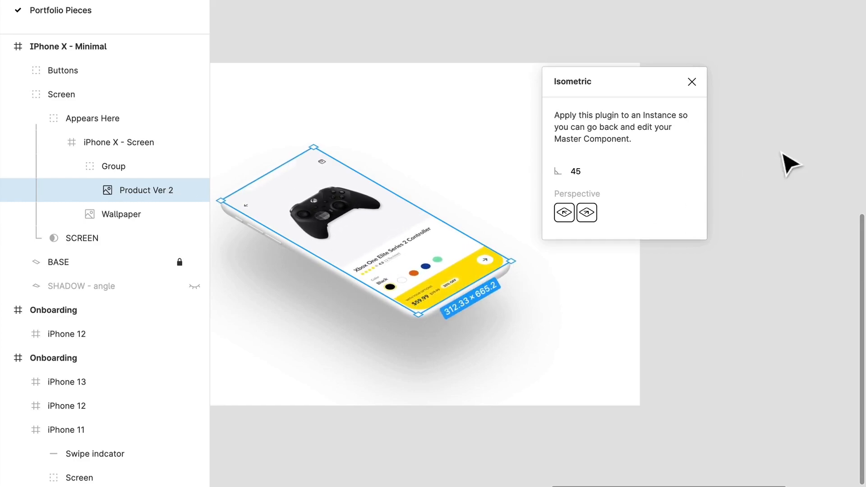
Close the Isometric plugin and check the finished product screen on the angled phone.
click(692, 82)
click(745, 227)
drag(746, 228, 822, 193)
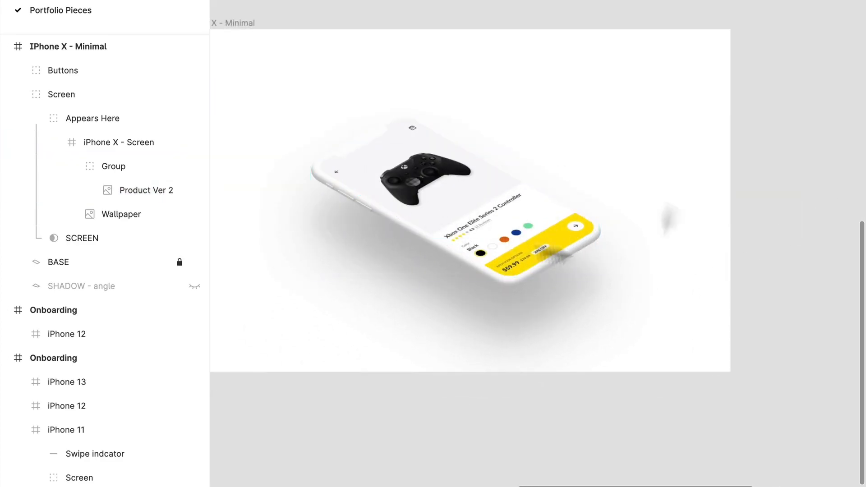
drag(540, 162, 580, 102)
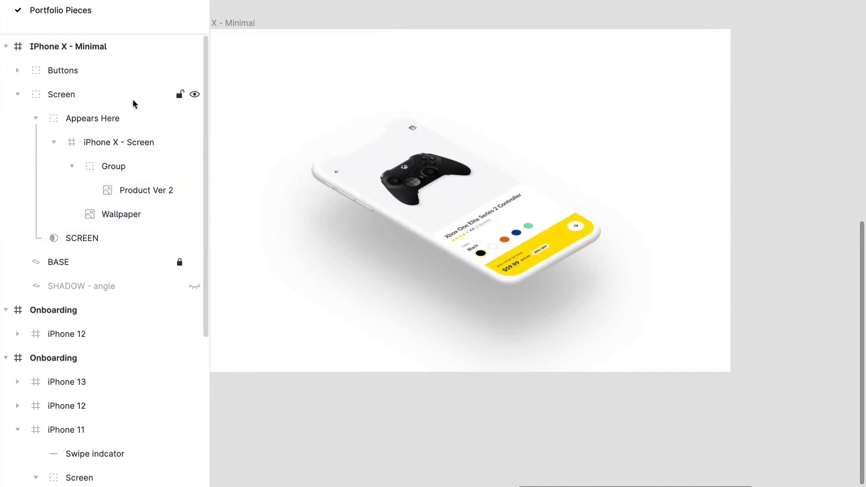
click(123, 94)
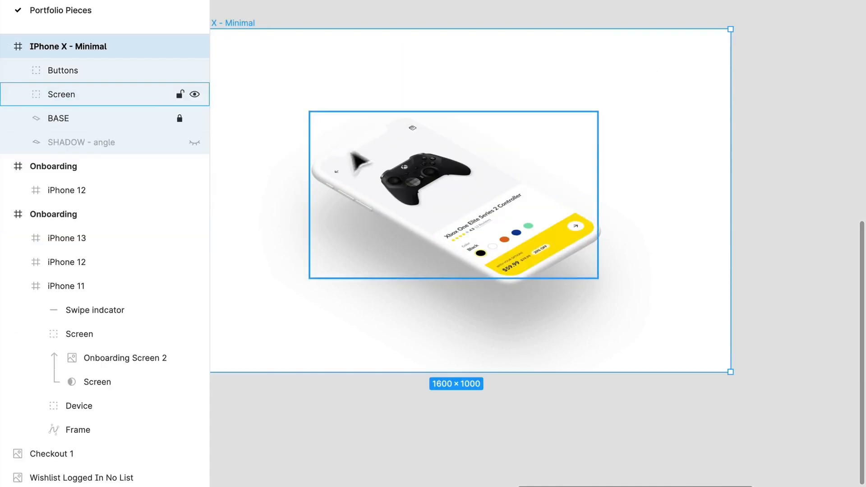
Unlock the BASE layer and preview the SHADOW - angle layer by showing it and hiding it again.
click(51, 73)
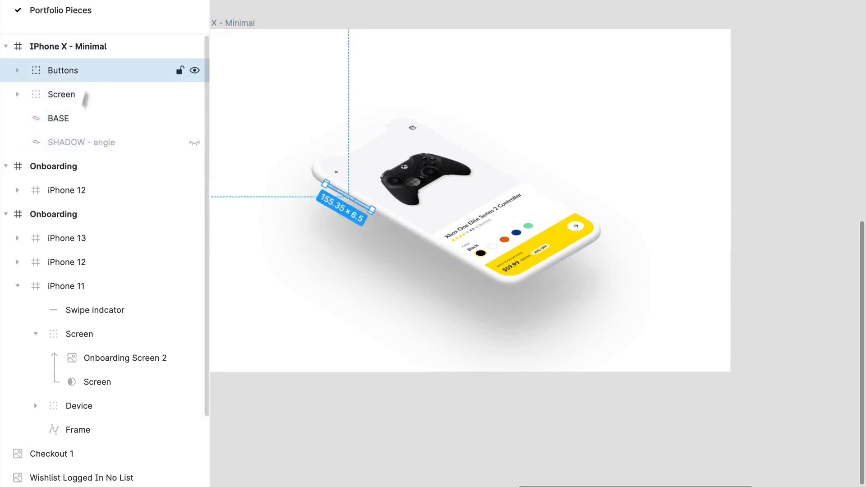
click(195, 143)
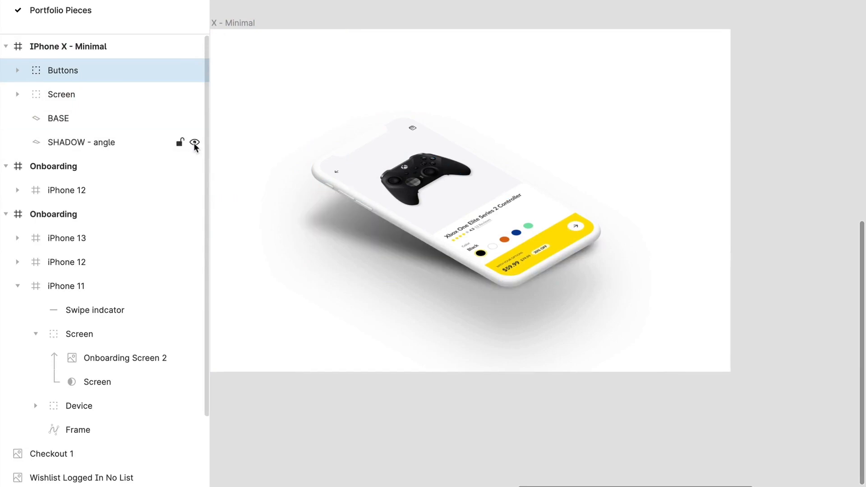
click(195, 143)
Group the Buttons, Screen and BASE layers and place a duplicate of the phone group in the frame's upper-right area.
click(69, 121)
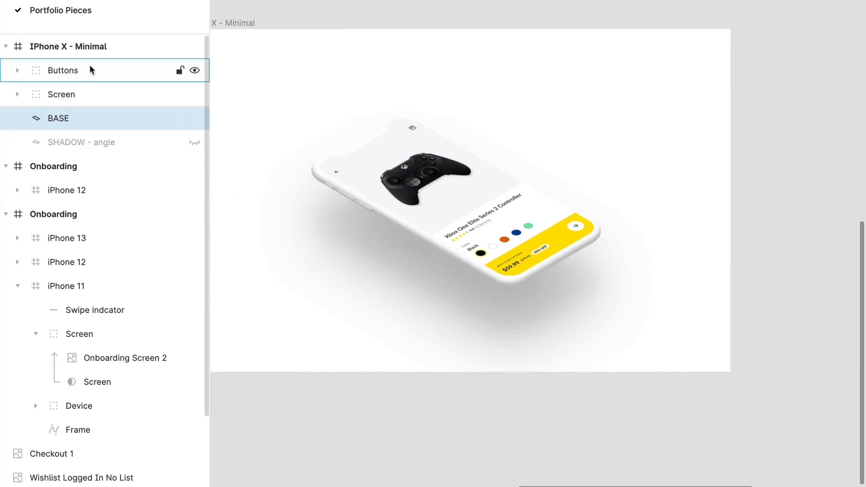
shift+click(89, 65)
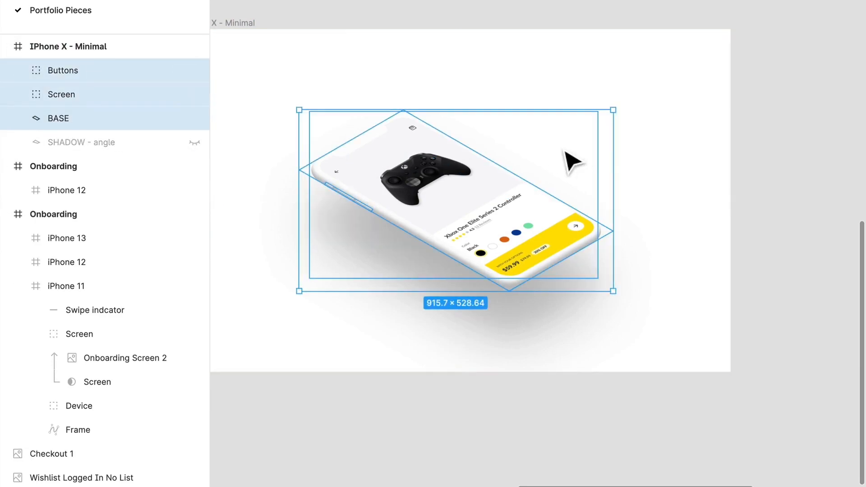
key(ctrl+g)
drag(490, 219, 611, 125)
click(75, 142)
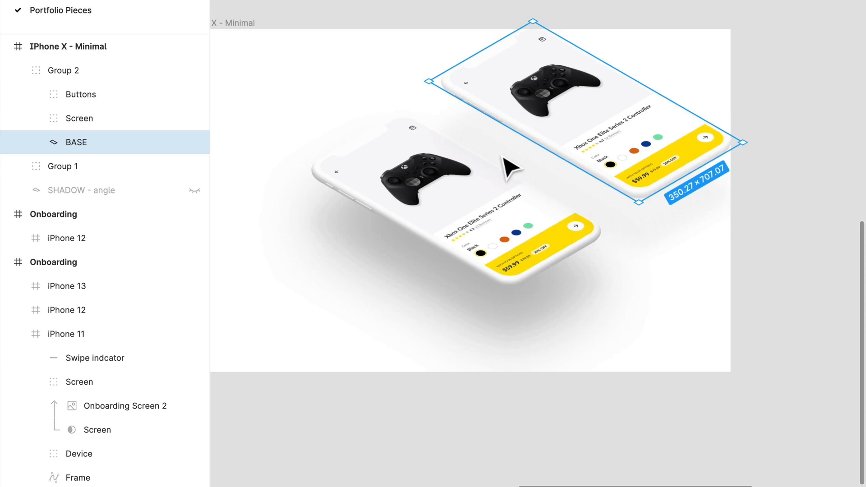
Review the two-phone IPhone X - Minimal mockup together with both Onboarding compositions and the source screens.
scroll(503, 157, down, 1)
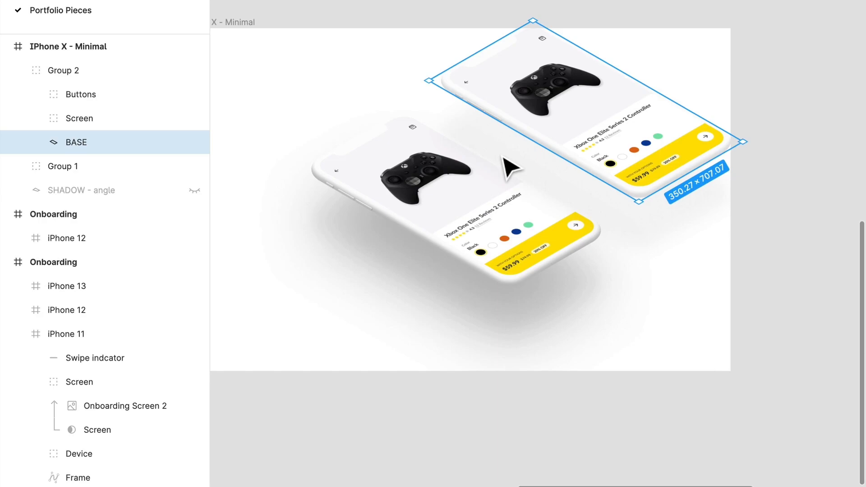
scroll(508, 168, down, 5)
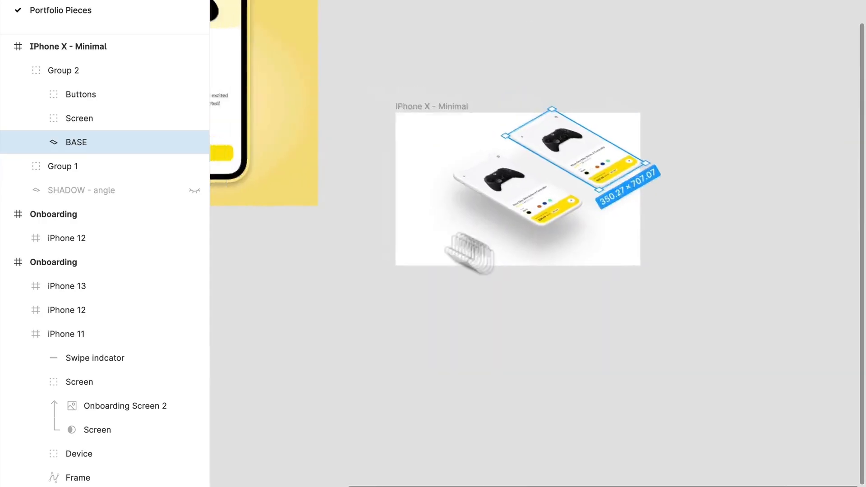
scroll(506, 251, up, 3)
scroll(507, 251, left, 3)
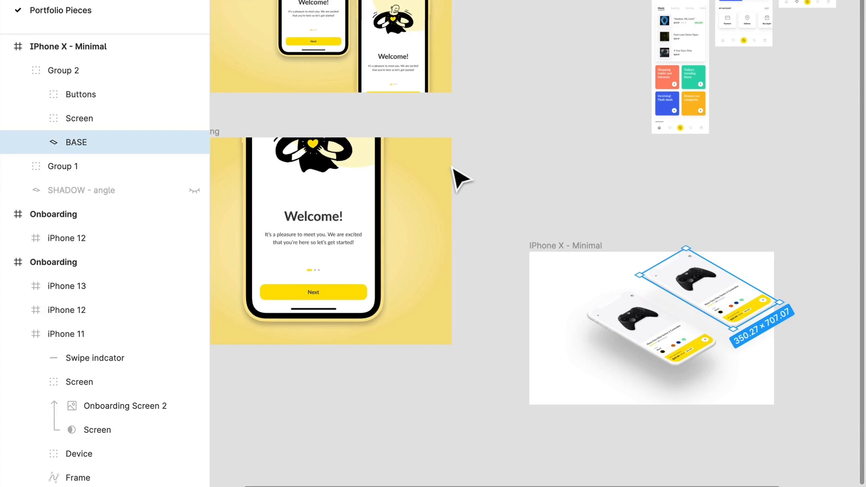
drag(457, 176, 494, 255)
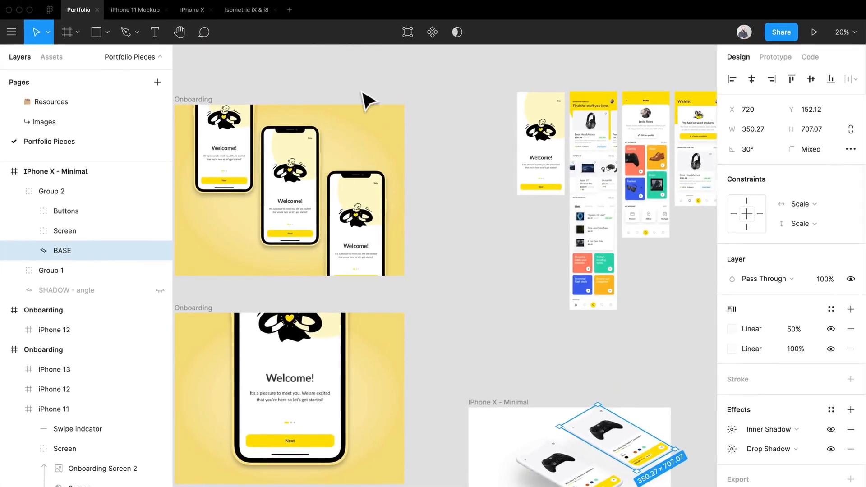